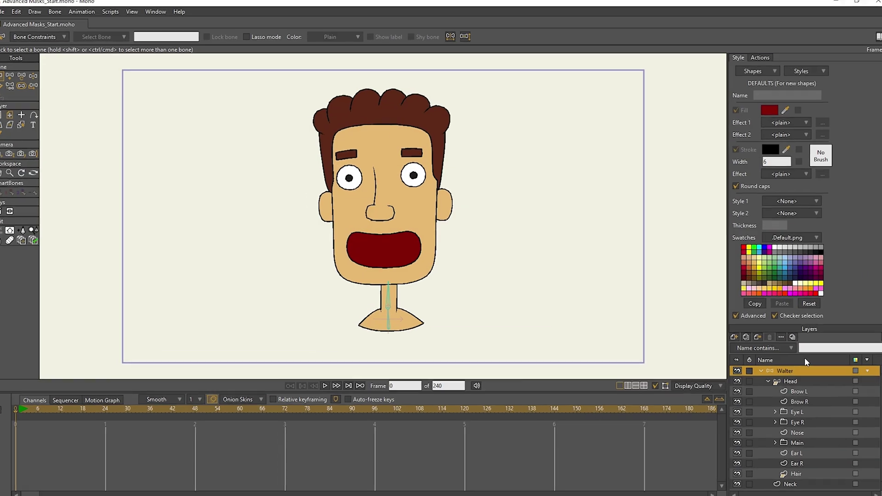
Turn on masking for the Main group inside Head, using the Reveal all group mask option.
click(775, 443)
click(785, 468)
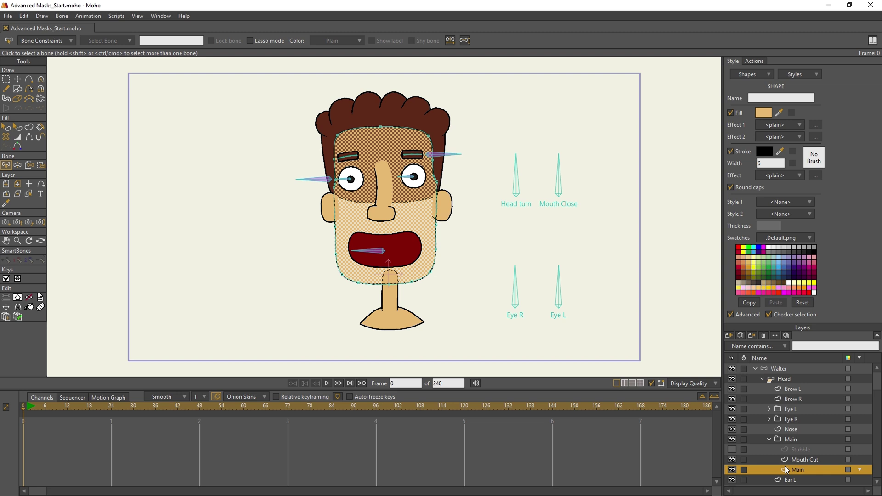
click(782, 459)
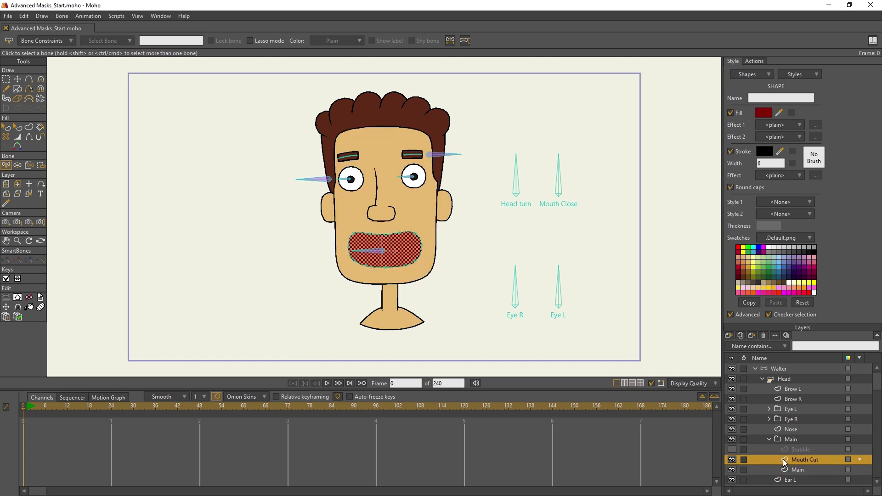
double_click(780, 438)
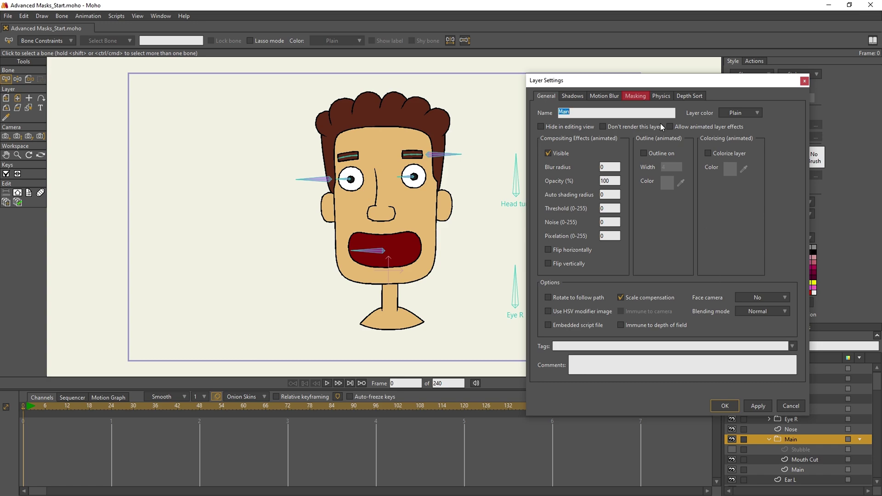
click(642, 95)
click(605, 139)
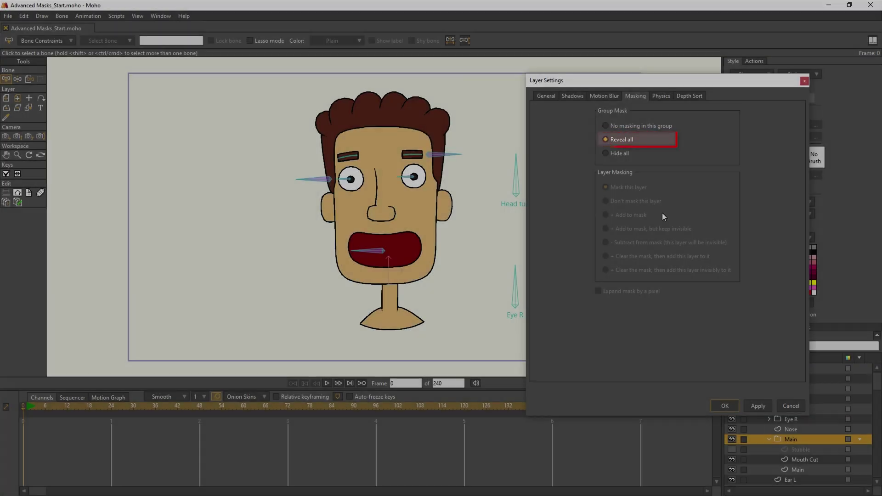
click(726, 406)
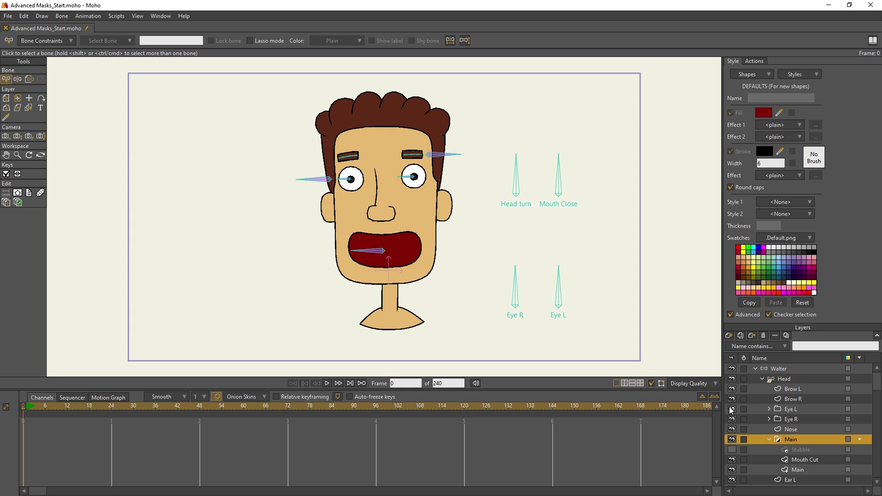
Move Mouth Cut below the Main face layer and set it to Subtract from mask, with the face layer set to Mask this layer.
drag(771, 458, 771, 471)
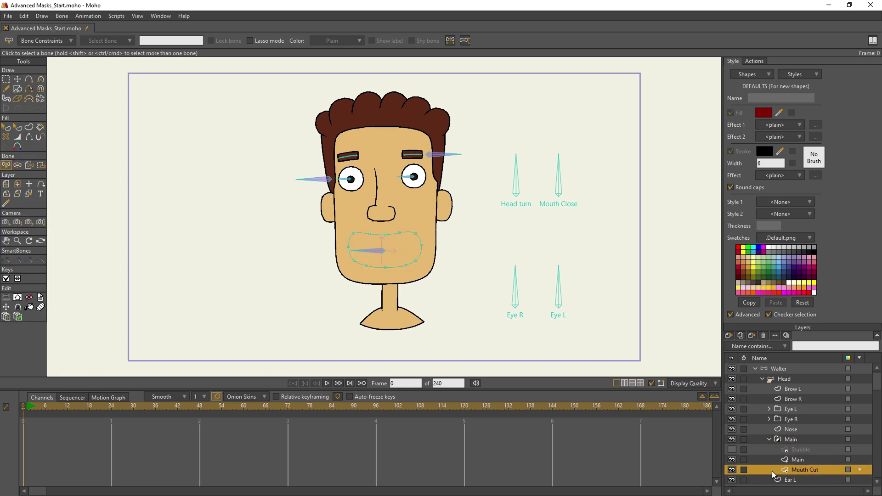
right_click(771, 470)
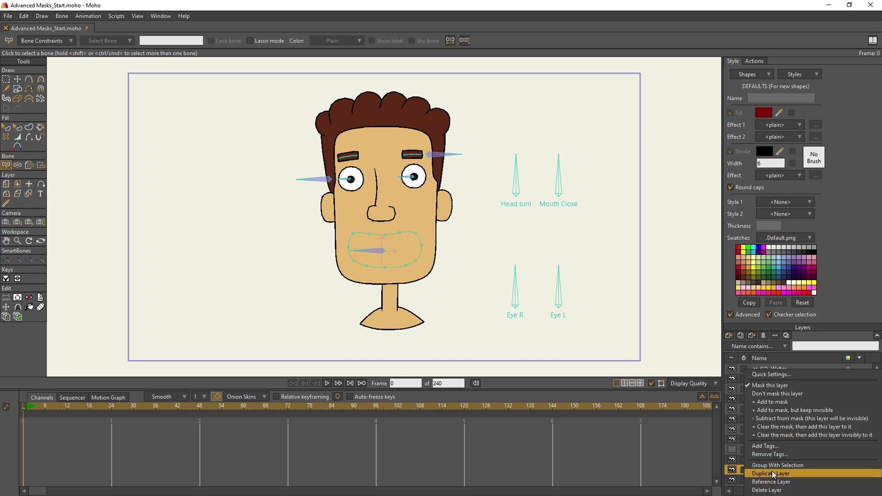
click(771, 420)
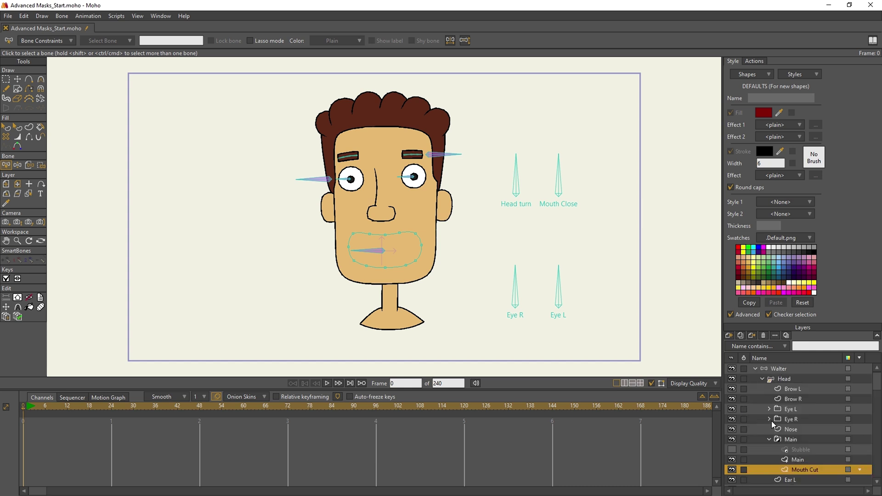
right_click(767, 457)
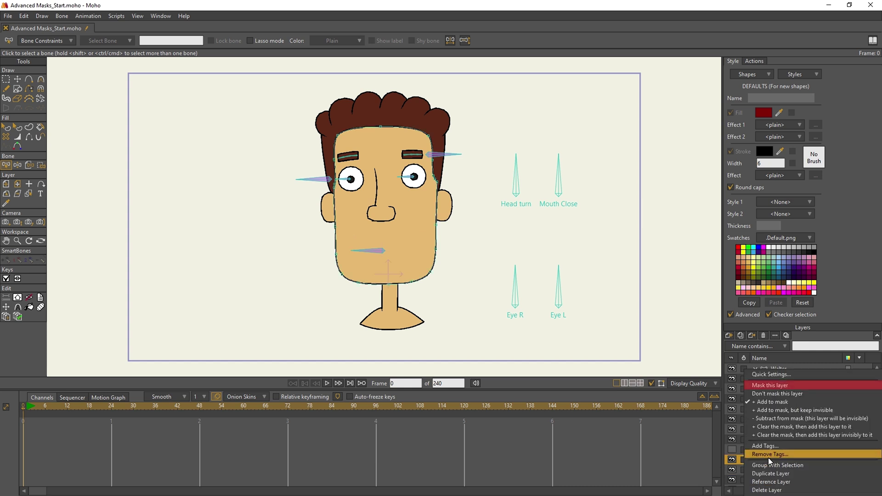
click(763, 388)
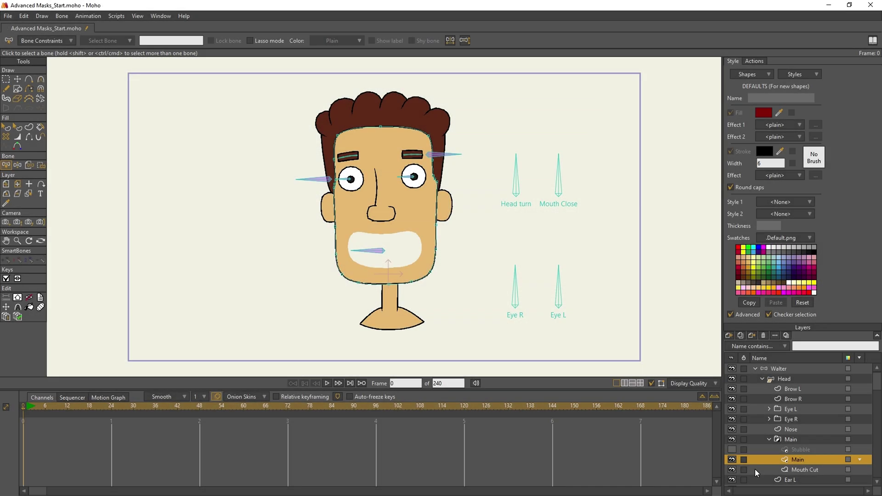
Create a reference layer of Mouth Cut, place it above the Main face layer and rename it Mouth Stroke.
right_click(754, 470)
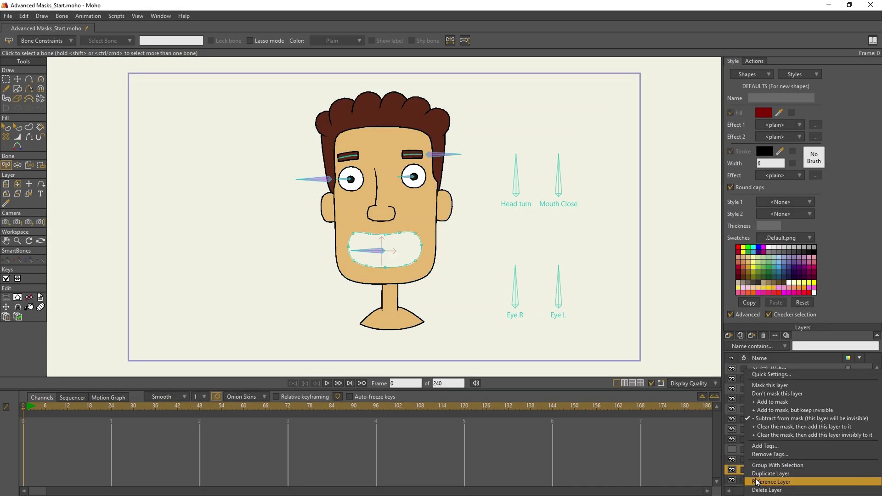
click(756, 481)
drag(754, 470, 753, 456)
double_click(799, 459)
key(BackSpace)
key(BackSpace)
key(BackSpace)
text(Stroke)
key(Return)
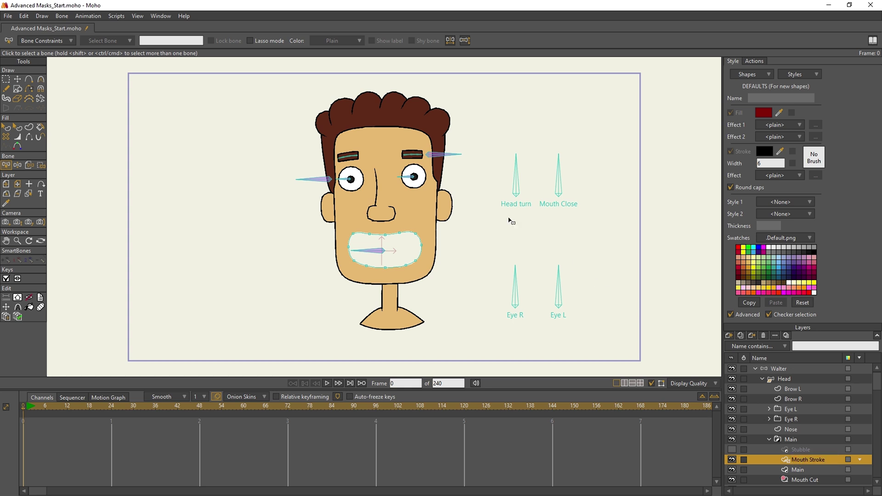
Turn off the fill of the mouth shape on the Mouth Stroke layer, leaving only its stroke.
click(7, 127)
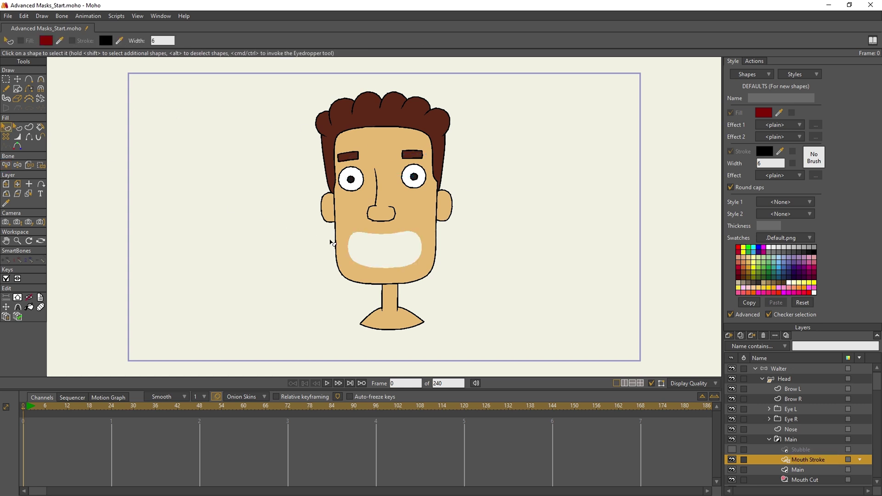
click(360, 250)
click(729, 114)
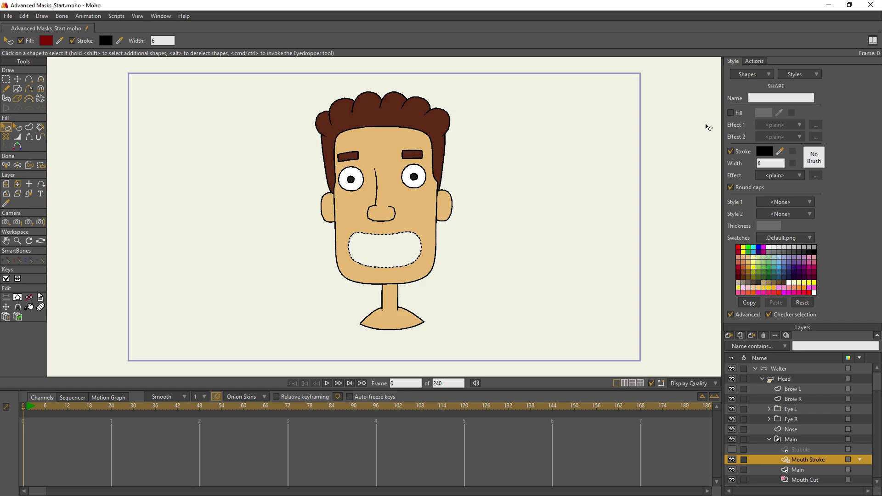
click(709, 127)
Try Mask this layer on Mouth Stroke, and switch its masking mode to Don't mask this layer.
right_click(795, 461)
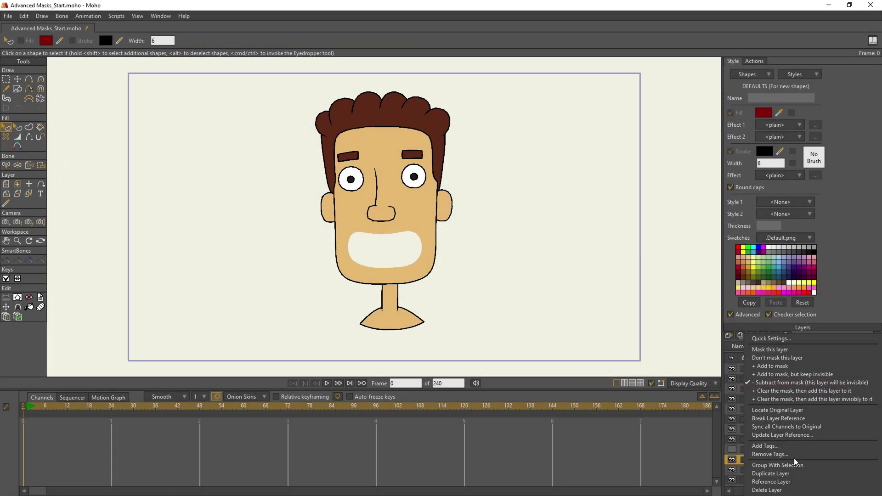
click(793, 349)
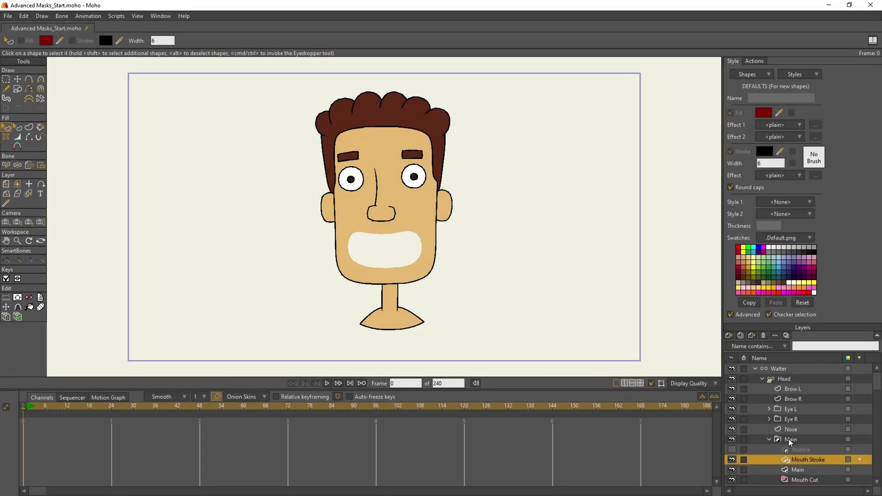
right_click(788, 459)
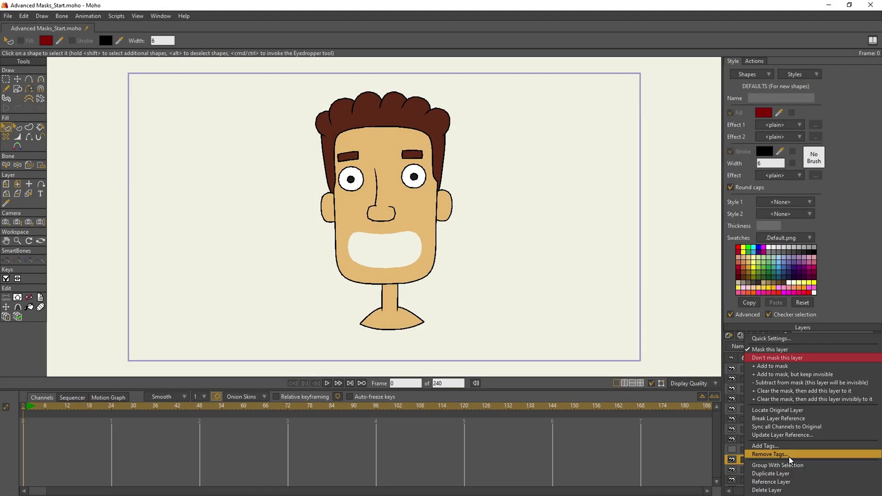
click(791, 362)
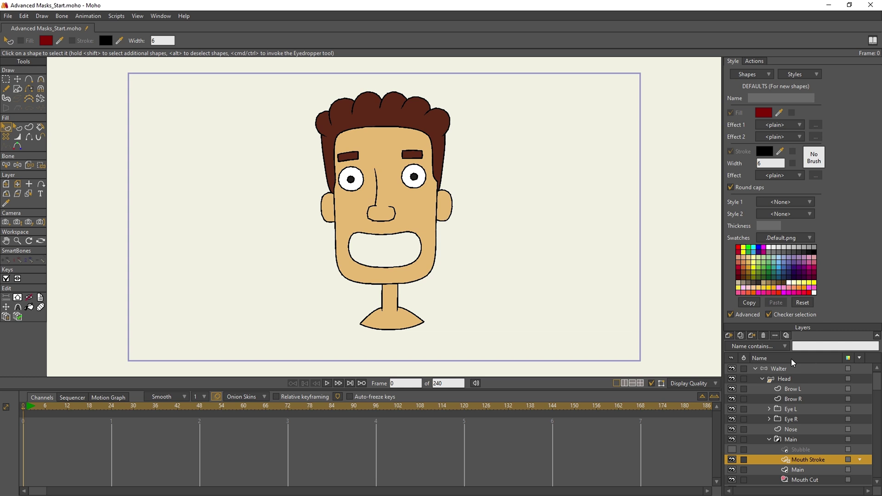
At frame 1 on the Head layer, rotate the Head turn bone to about 146 degrees.
click(788, 379)
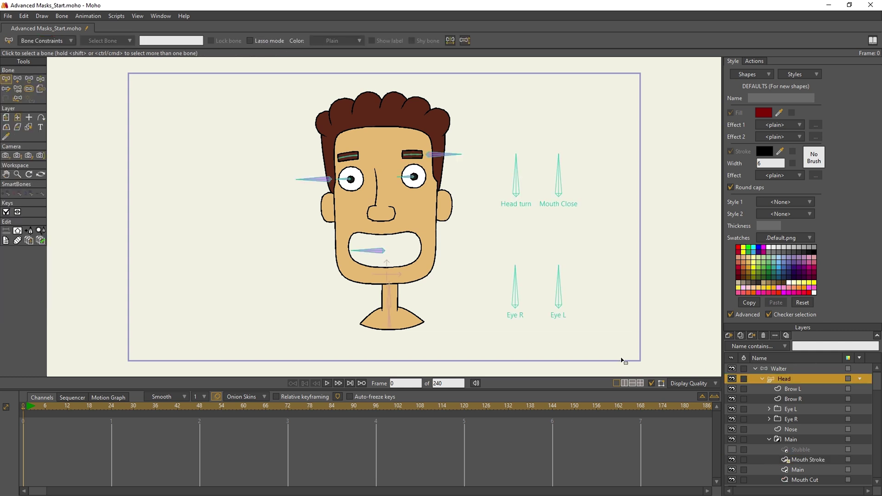
click(27, 407)
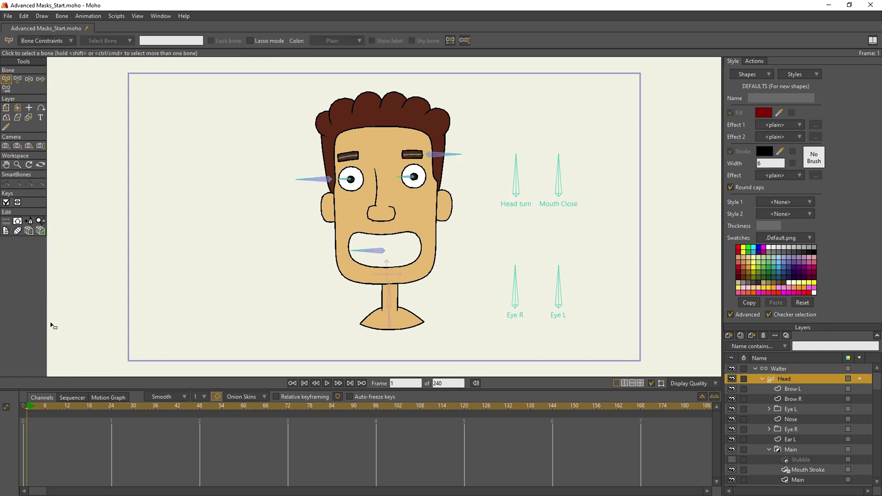
click(18, 79)
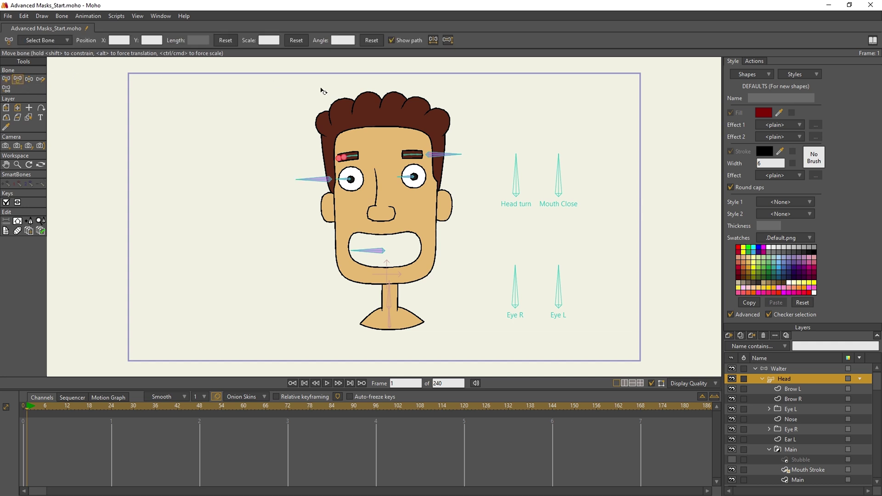
drag(512, 166, 479, 178)
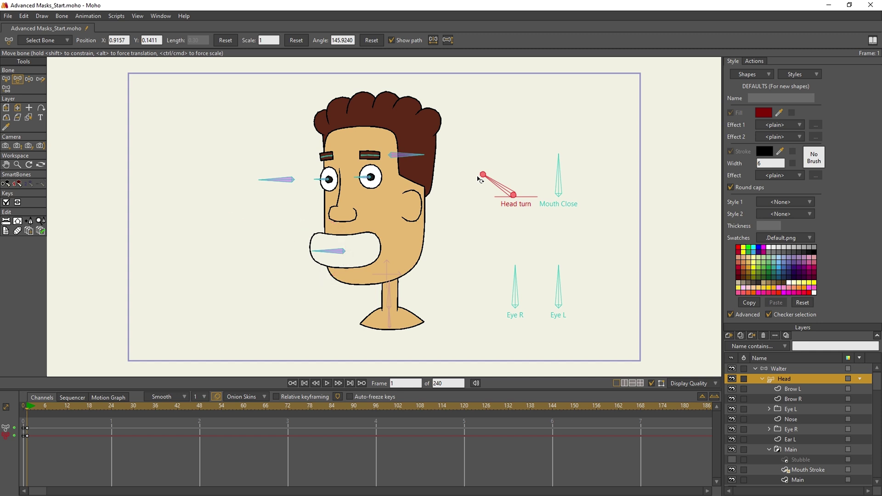
Create a reference layer of the Main face layer and rename it Main ReMask.
scroll(869, 446, down, 2)
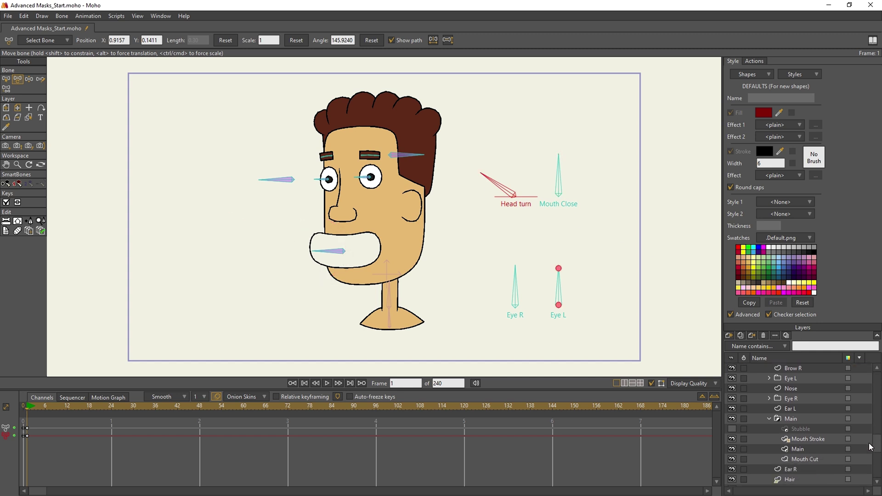
right_click(816, 448)
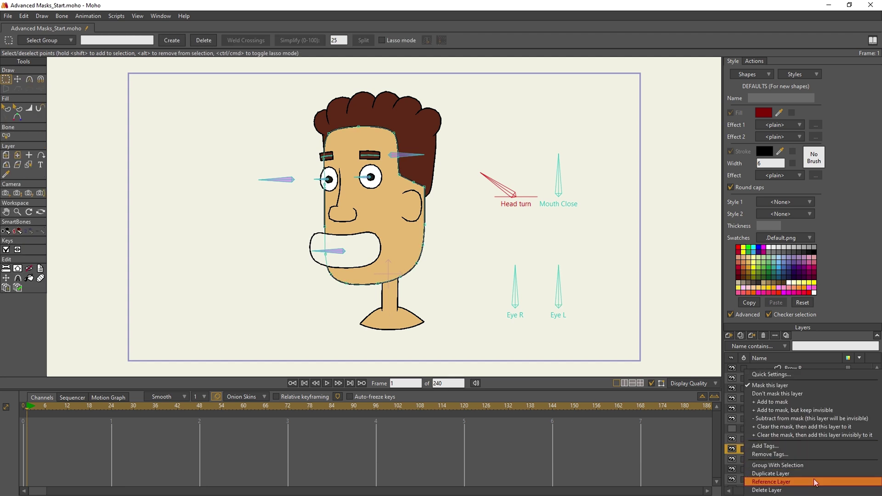
click(814, 481)
double_click(809, 447)
key(End)
key(BackSpace)
text(ReMask)
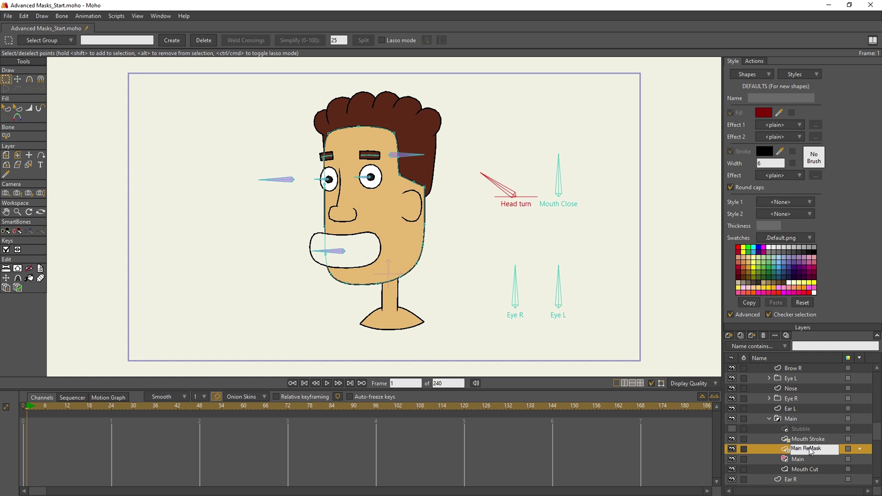
key(Return)
Set Main ReMask to clear the mask, then add this layer invisibly to it, and set Mouth Stroke to Mask this layer.
right_click(808, 447)
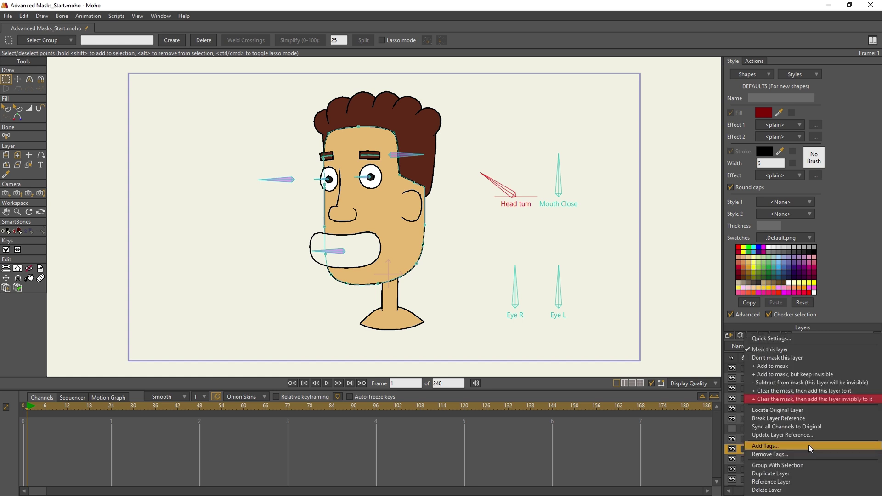
click(801, 400)
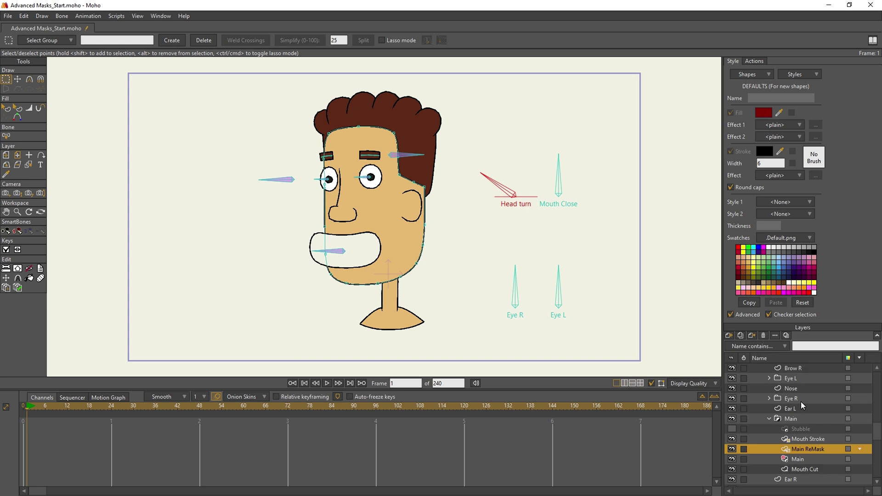
right_click(800, 439)
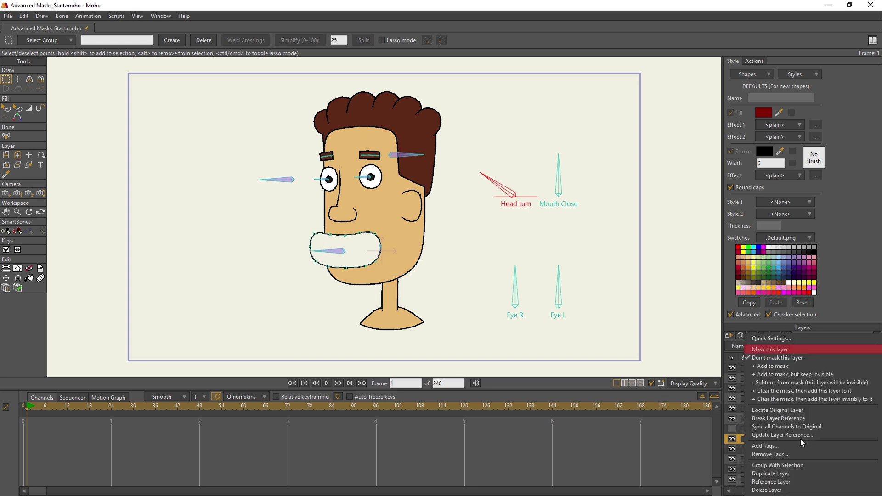
click(789, 350)
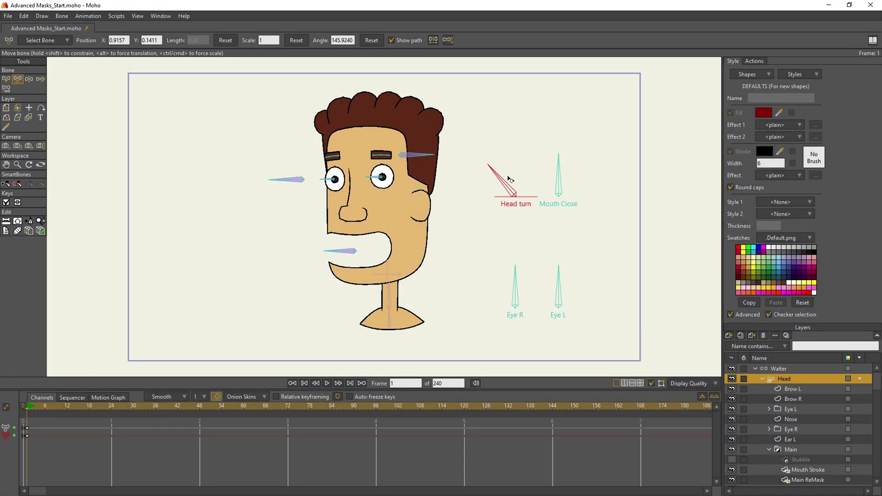
Rotate the Head turn bone to check the mouth masking as the head turns.
drag(508, 181, 479, 177)
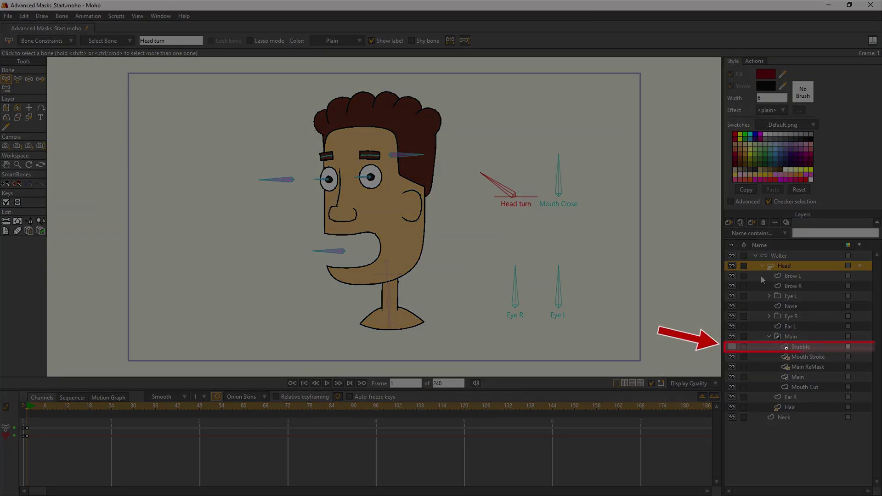
Make the Stubble layer visible and move it directly below Main ReMask in the Main group.
click(732, 347)
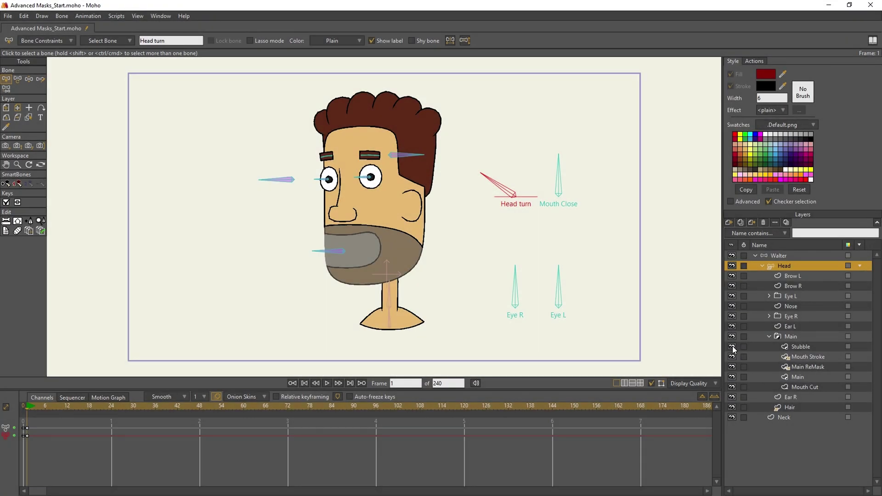
click(776, 345)
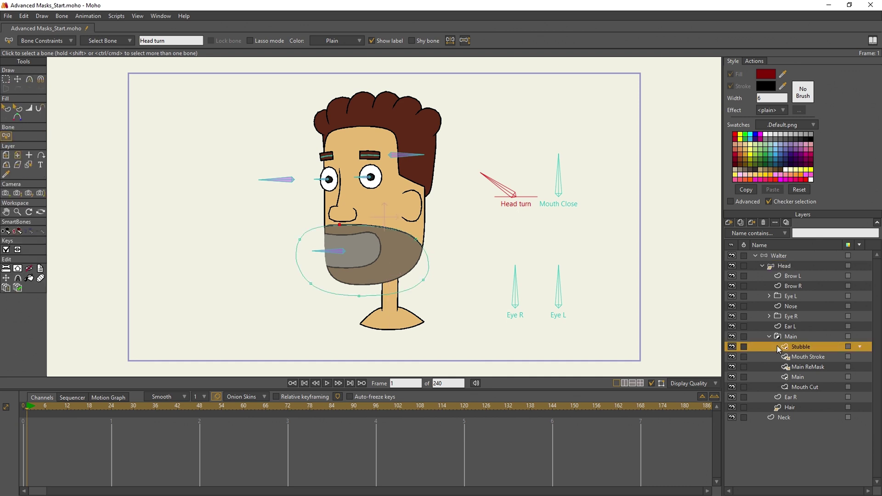
drag(776, 346, 775, 371)
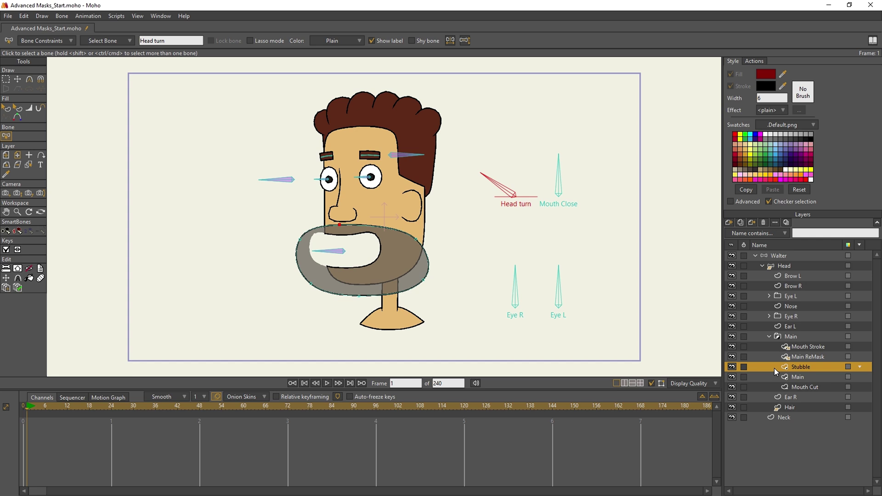
Create another reference layer of the Main face layer beneath Stubble and rename it Main ReMask.
right_click(783, 376)
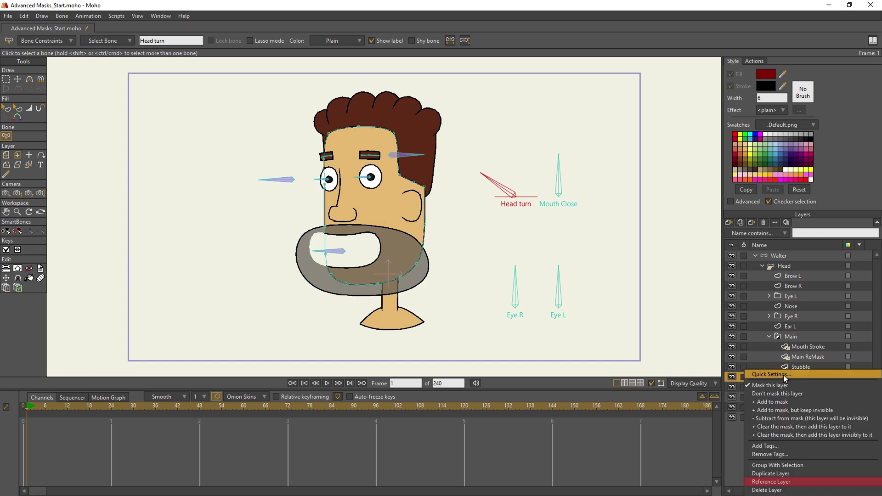
click(785, 476)
double_click(806, 376)
text(Main ReMask)
key(Return)
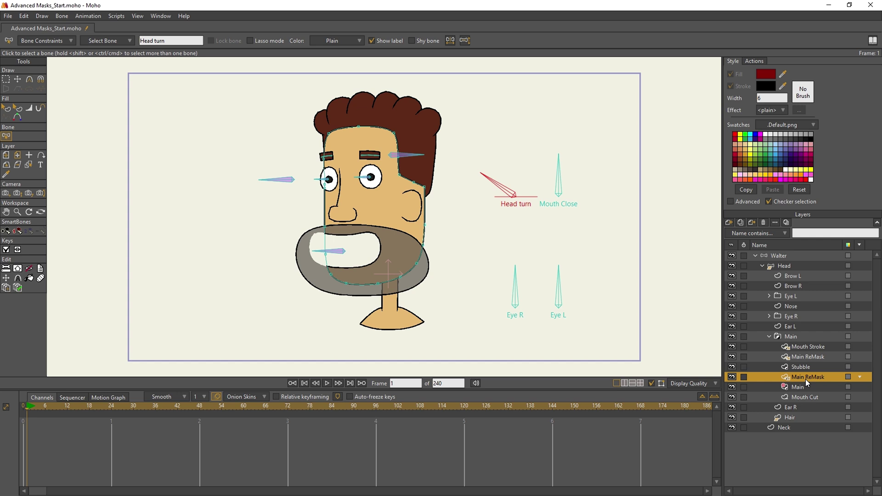
Set the lower Main ReMask to clear the mask, then add this layer invisibly, and place a reference of Mouth Cut directly above it.
right_click(805, 379)
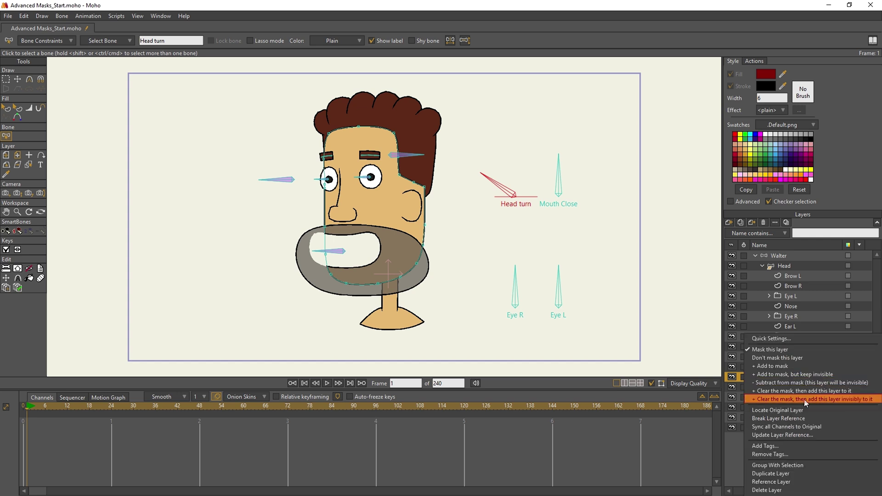
click(803, 398)
right_click(803, 397)
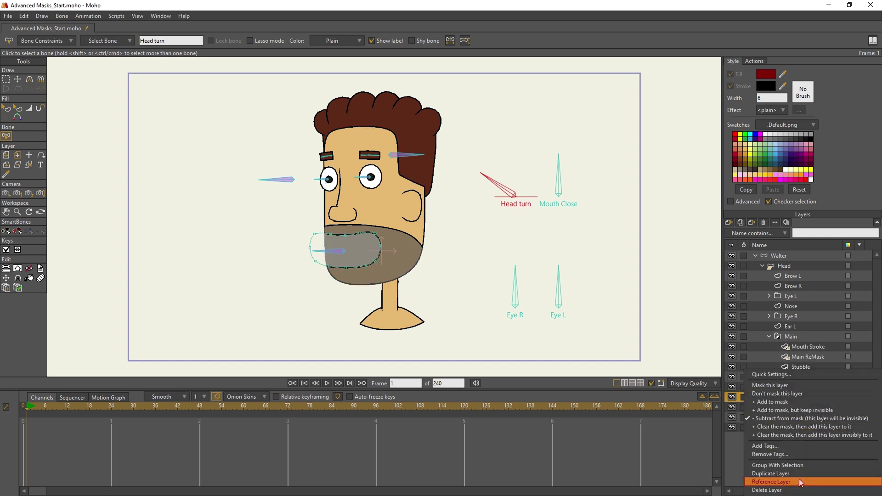
click(799, 481)
drag(802, 398, 801, 372)
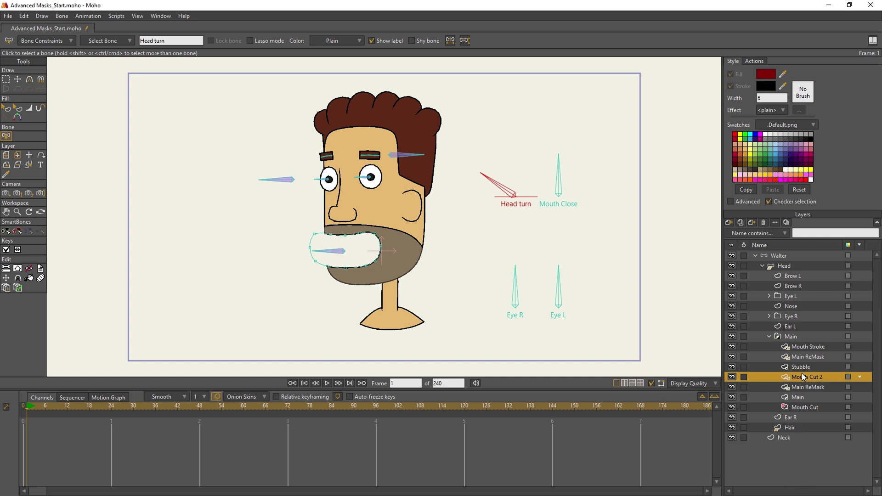
Check that Mouth Cut 2 is set to Subtract from mask and render the frame to inspect the stubble's edges.
right_click(801, 377)
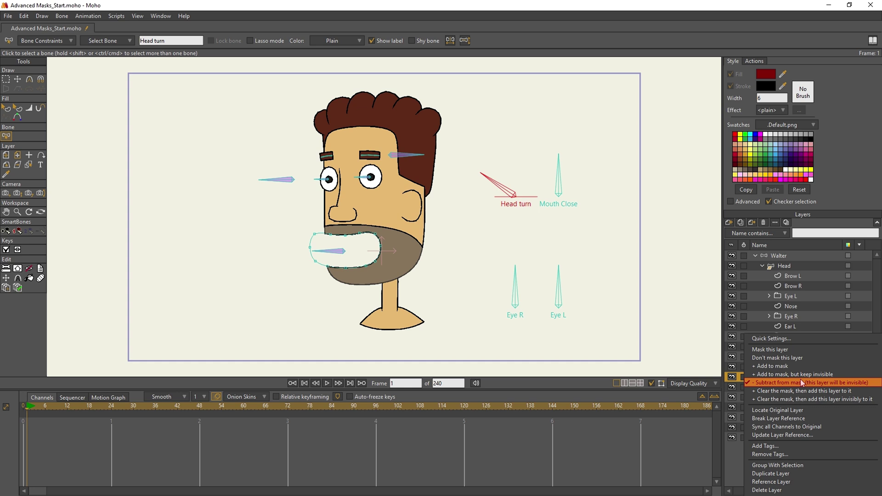
click(800, 380)
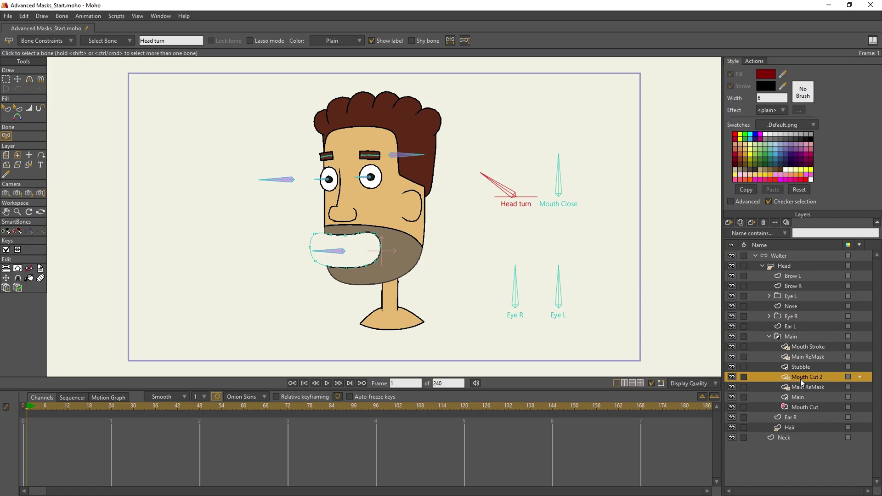
key(ctrl+r)
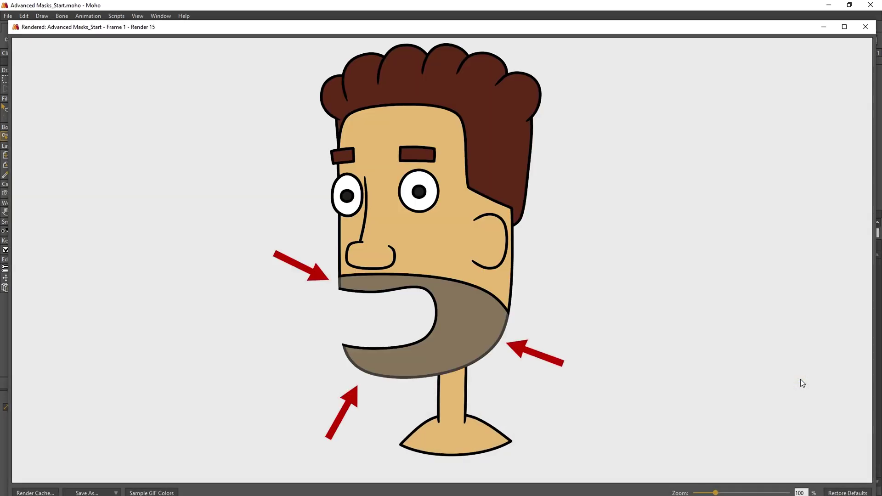
key(ctrl+w)
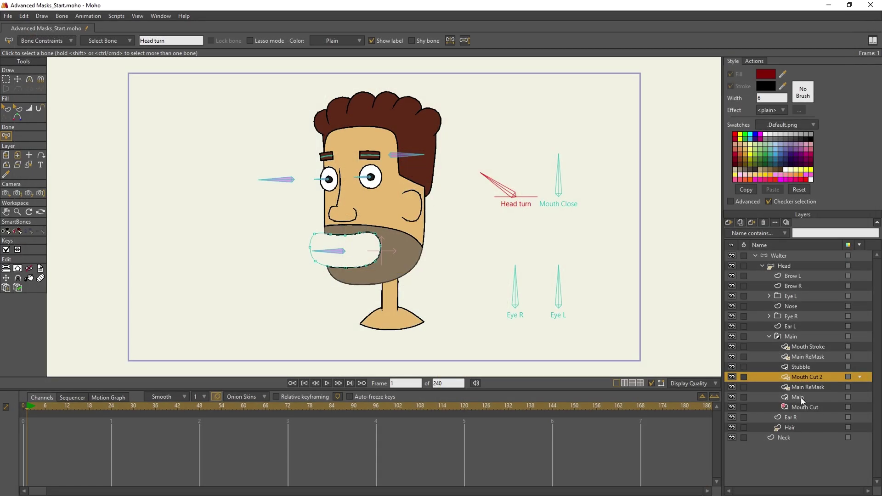
Create a reference layer of the face's Main layer, rename it Main Stroke, and move it directly above Stubble.
right_click(801, 398)
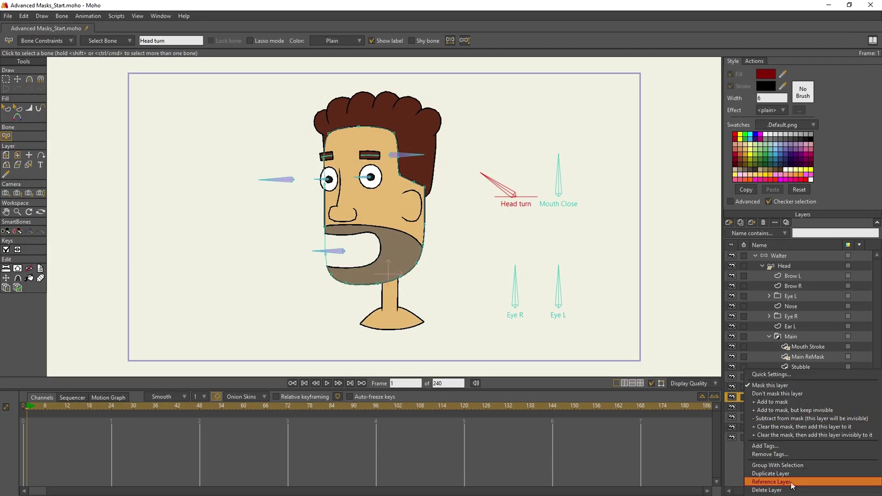
click(791, 482)
double_click(797, 396)
key(BackSpace)
text(Stroke)
key(Return)
drag(798, 399, 797, 365)
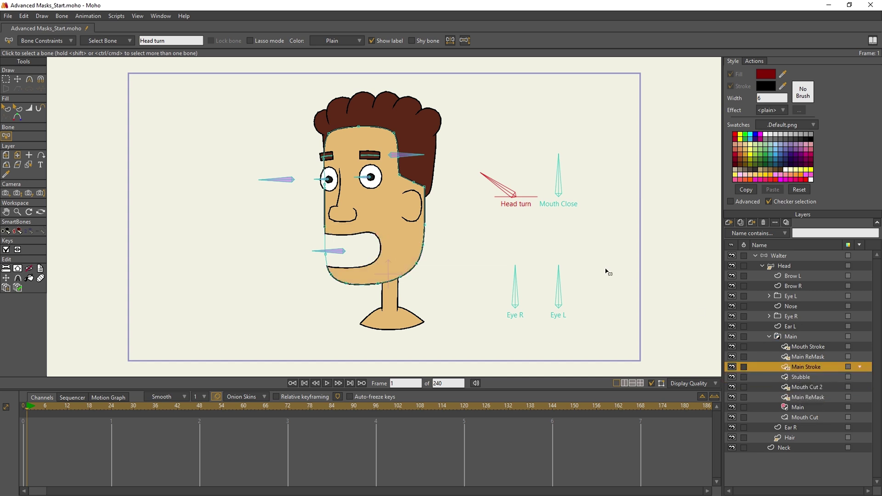
Turn off the fill of the face shape on Main Stroke, keeping only its stroke.
click(6, 109)
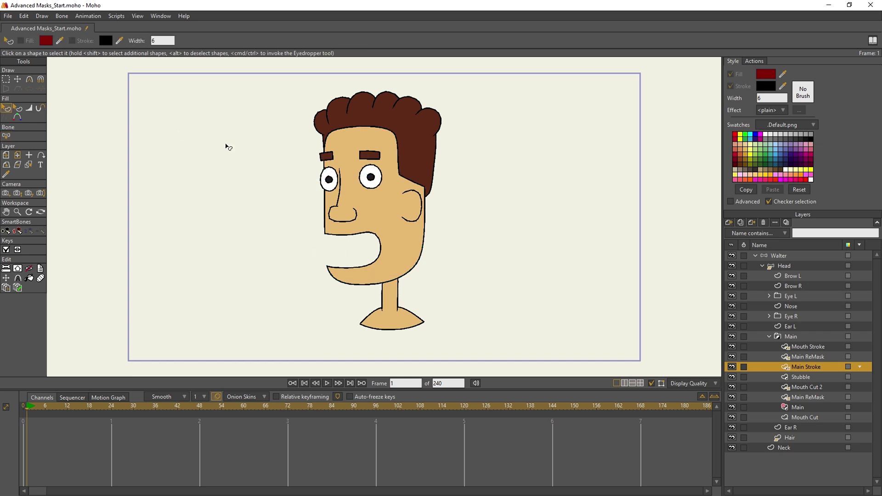
click(373, 199)
click(730, 75)
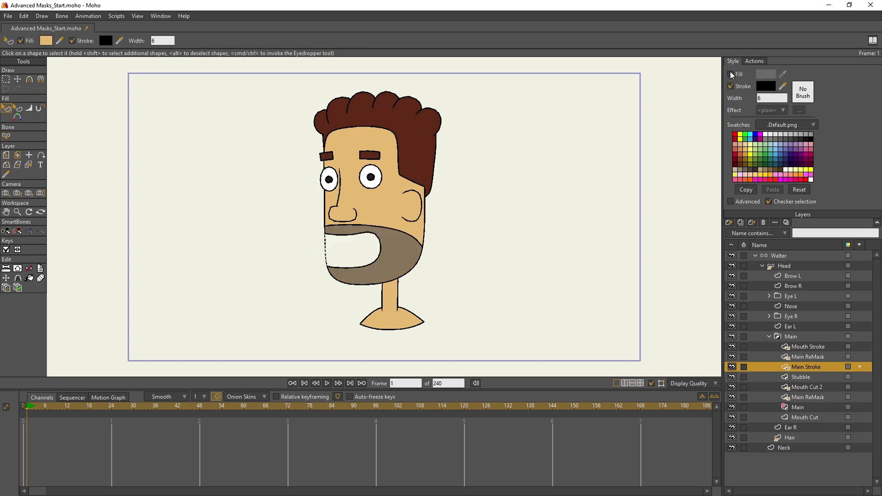
click(714, 87)
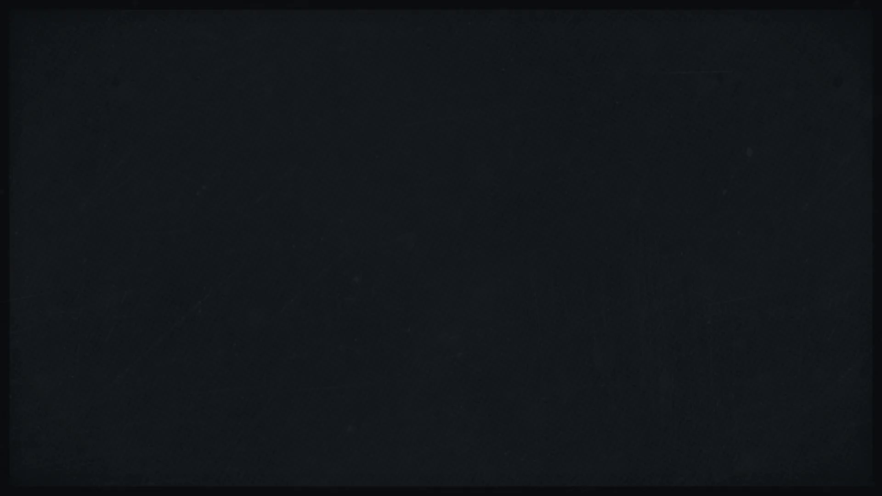
Rotate the Eye R bone to about 44 degrees and move the Pupil R bone outward to the edge of the face.
mouse_move(494, 173)
mouse_down()
mouse_move(544, 174)
mouse_move(488, 171)
mouse_move(464, 187)
mouse_move(491, 184)
mouse_move(525, 159)
mouse_move(495, 174)
mouse_up()
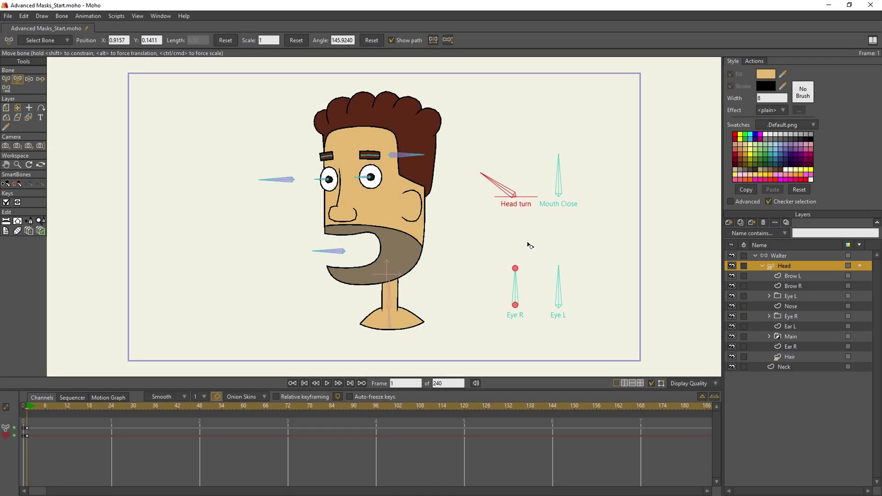
drag(515, 280, 538, 291)
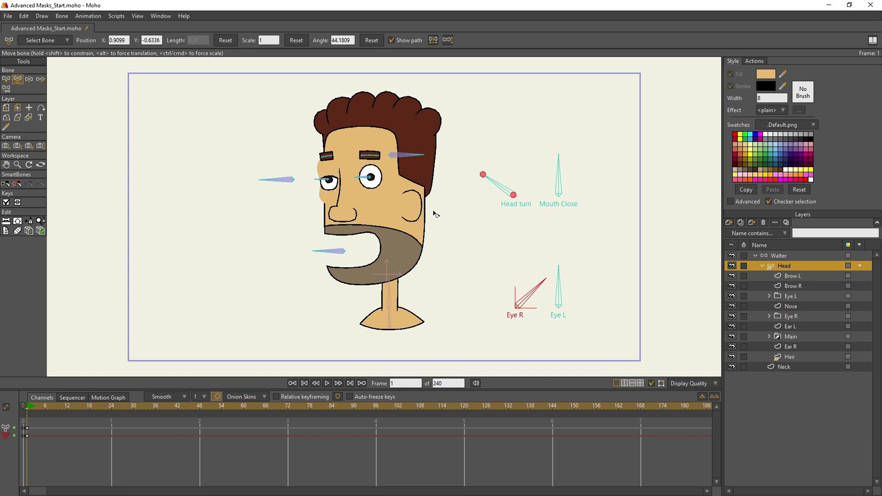
click(330, 179)
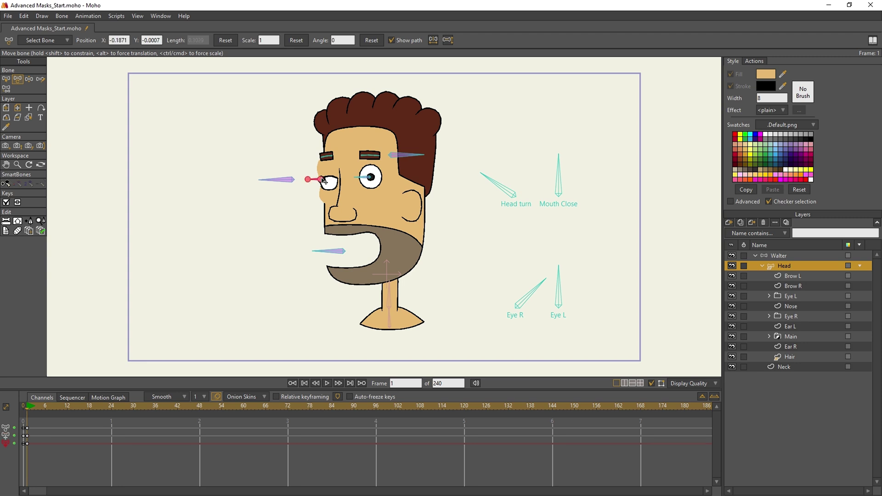
click(327, 180)
Expand the Eye R group to review its layers and set its group mask to Hide all.
scroll(326, 180, up, 2)
click(769, 315)
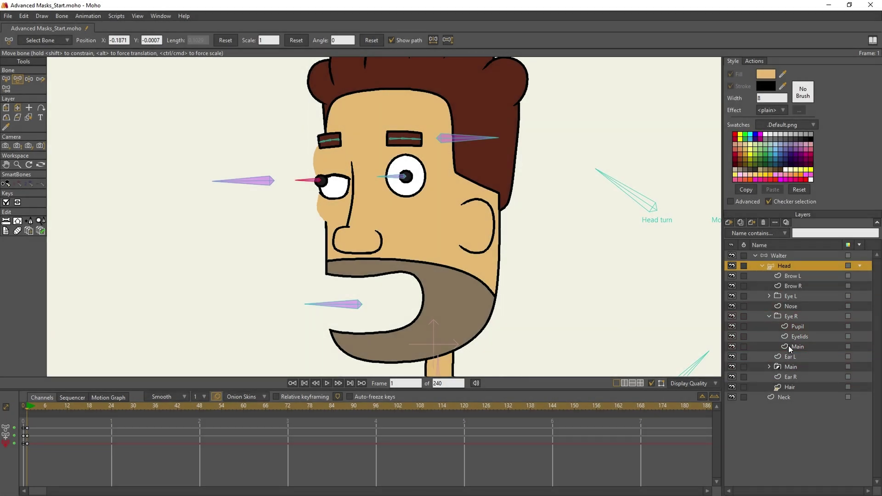
click(787, 345)
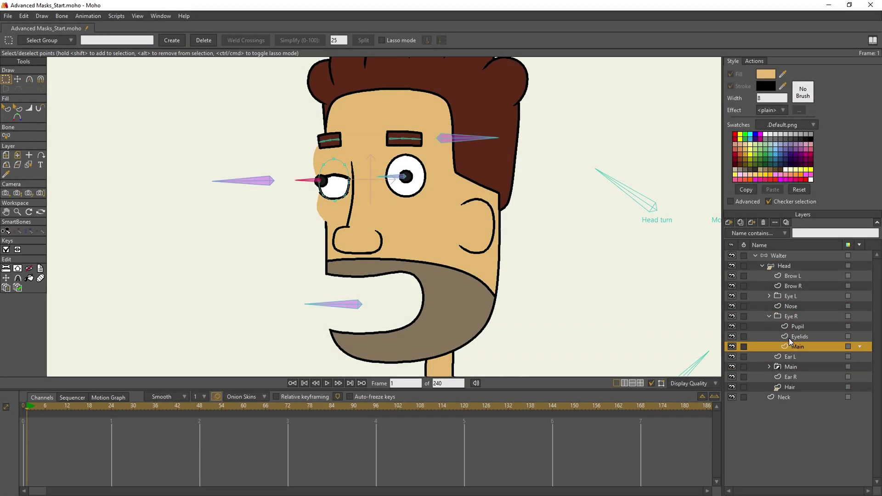
click(788, 338)
click(789, 325)
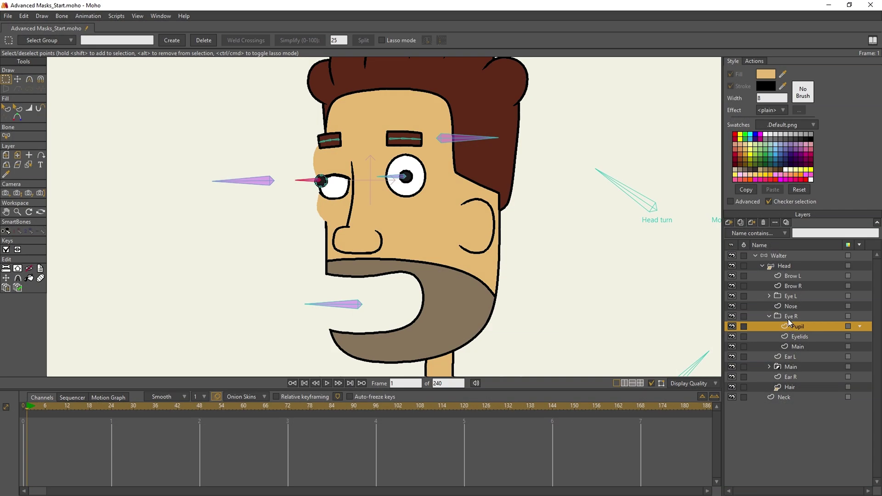
double_click(787, 317)
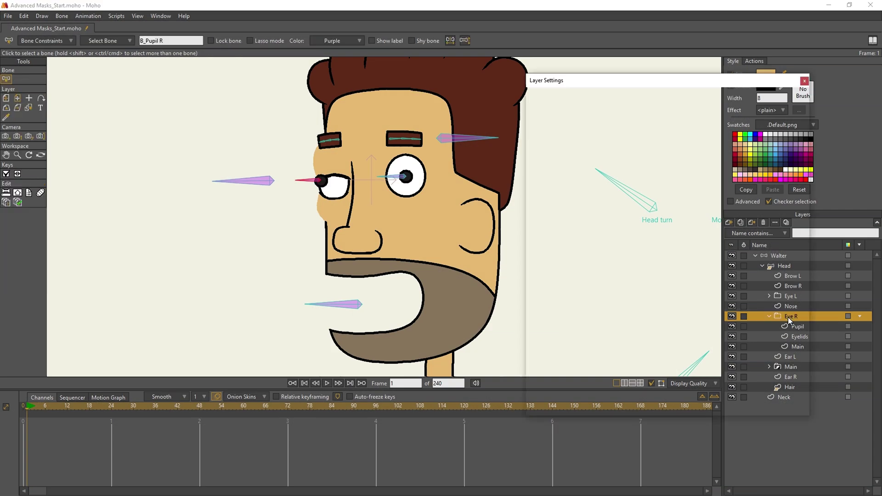
click(642, 97)
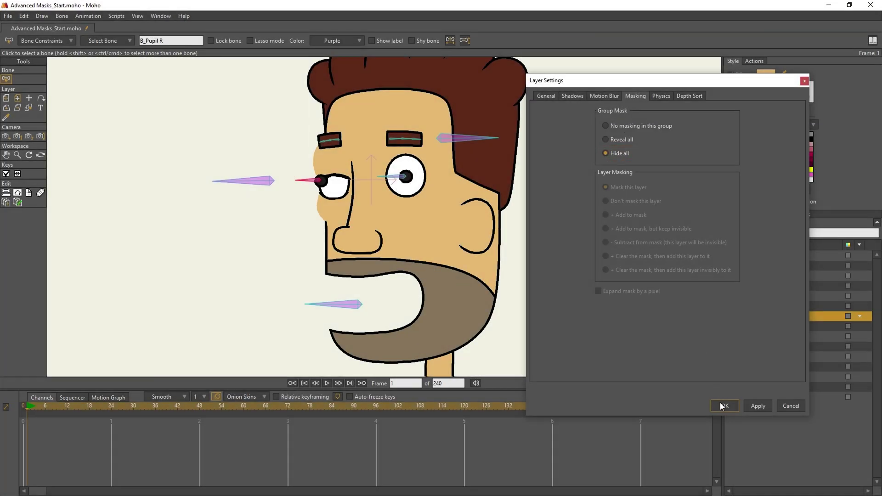
click(720, 402)
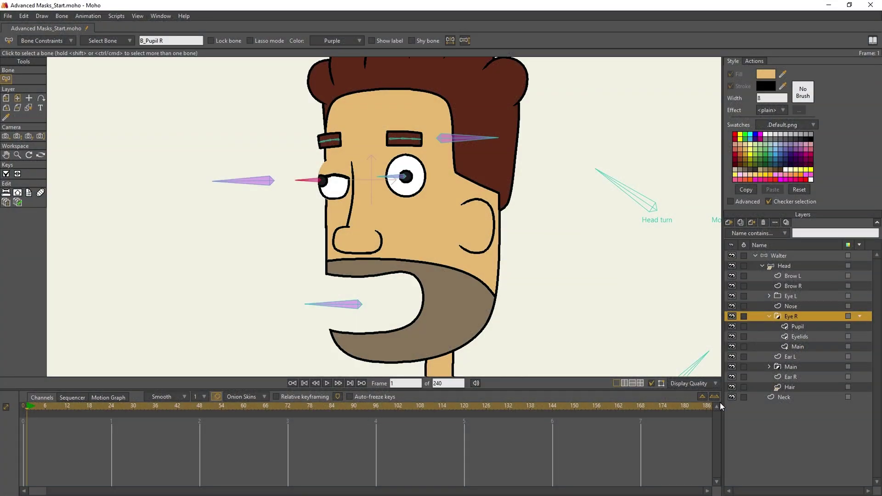
In the Eye R group, set Main to Add to mask, but keep invisible, and Eyelids to Subtract from mask.
right_click(778, 345)
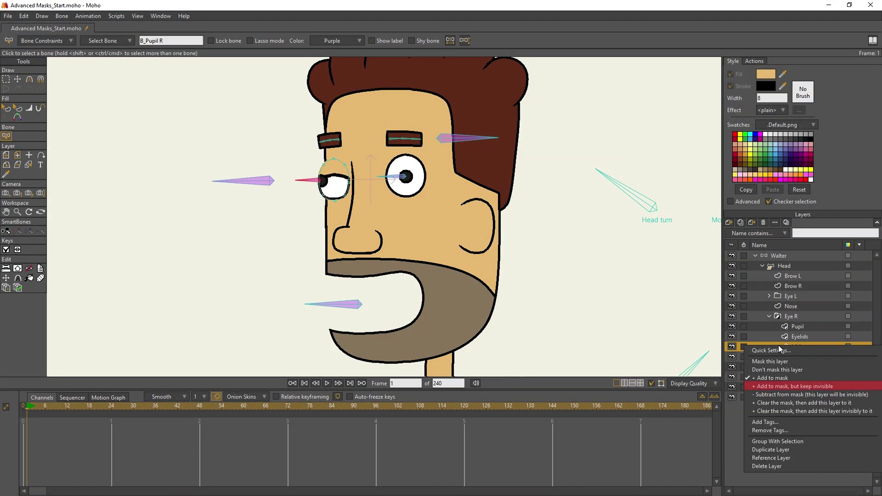
click(779, 387)
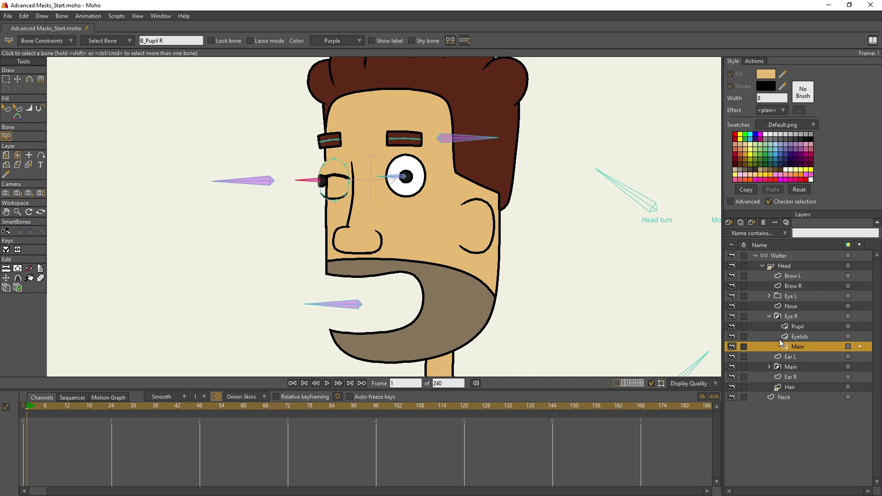
right_click(778, 339)
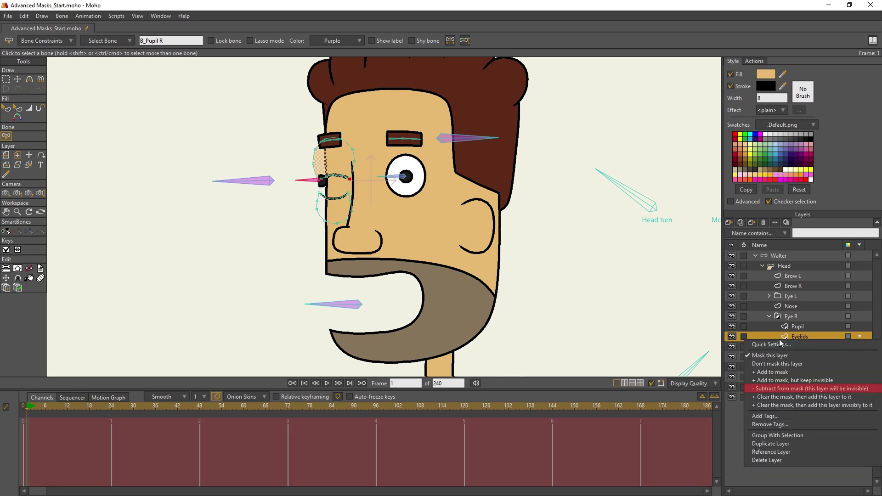
click(779, 390)
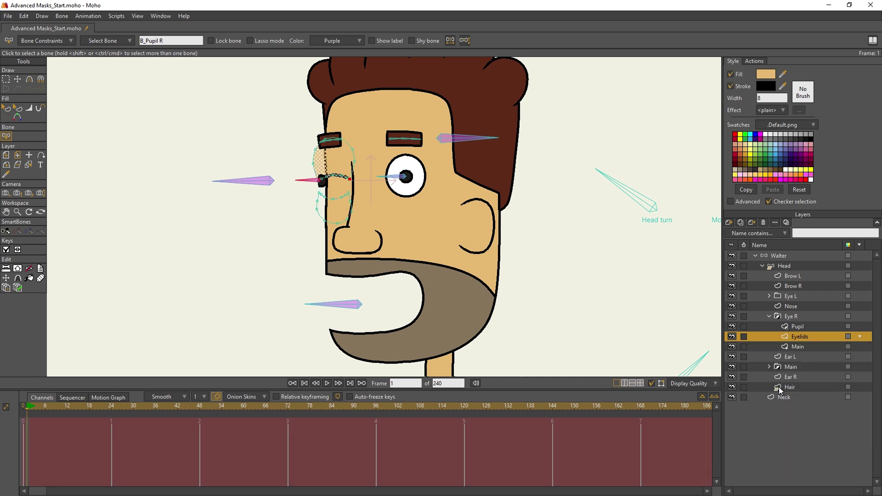
Create a reference of the eye's Main layer named Main Fill, placed directly above Eyelids and set to Mask this layer.
right_click(778, 349)
click(783, 459)
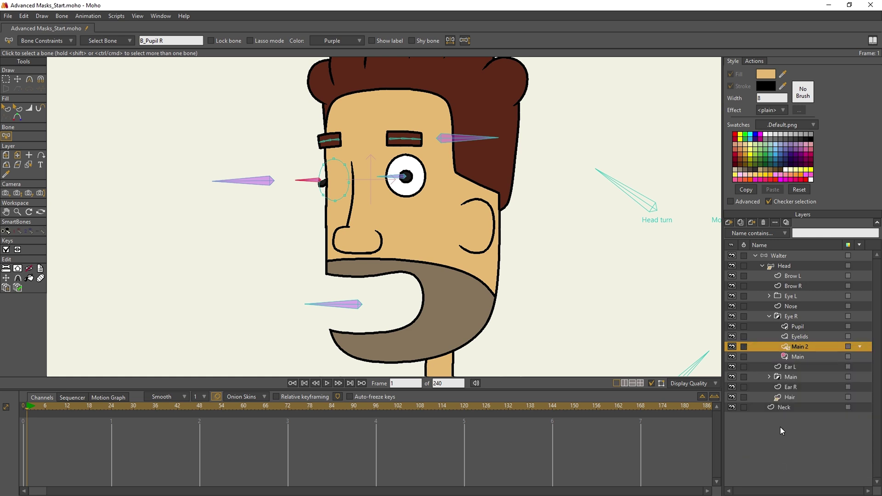
double_click(797, 346)
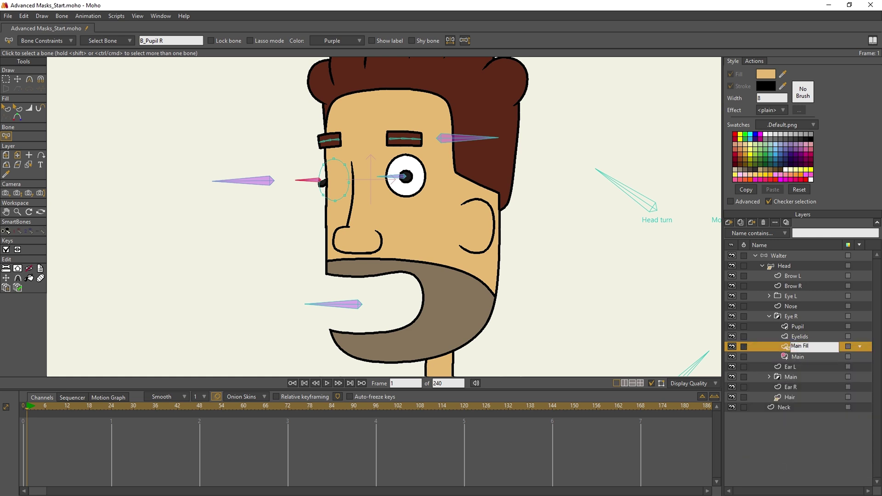
key(Return)
drag(796, 351, 796, 340)
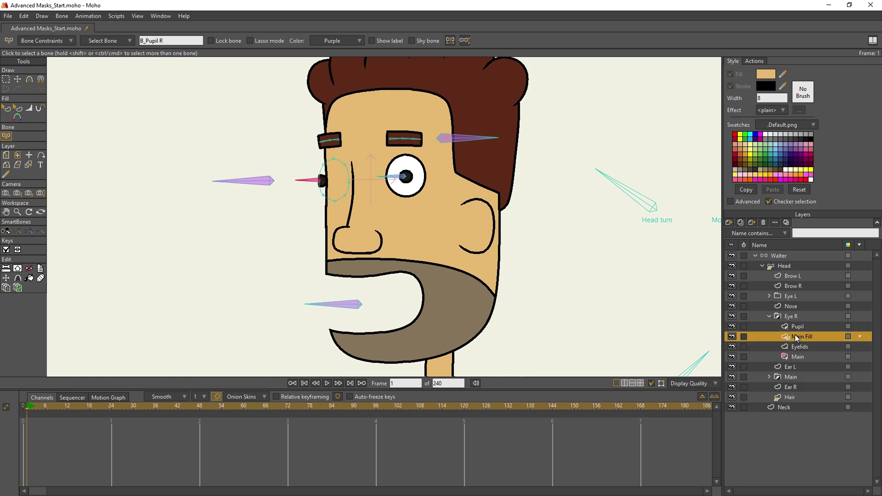
right_click(796, 338)
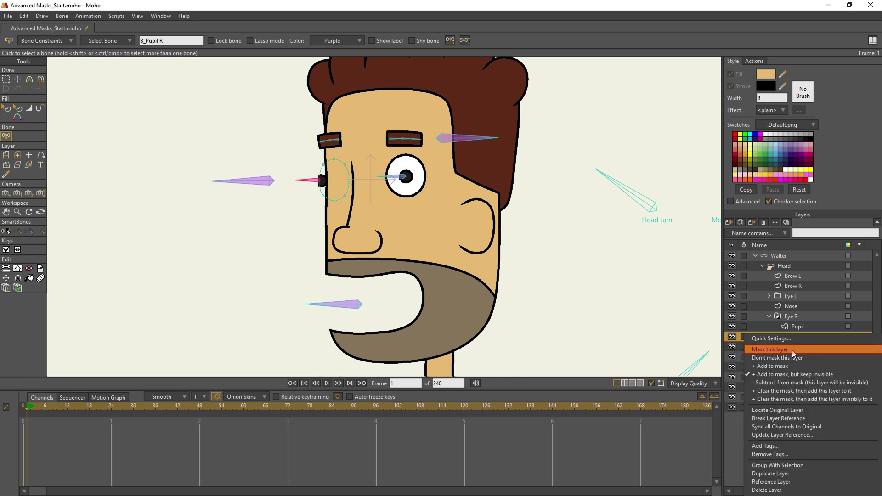
click(793, 350)
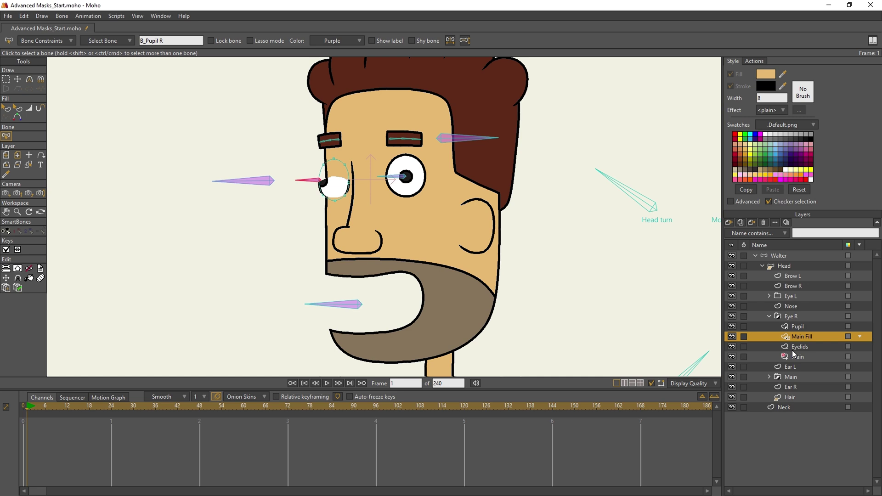
Create a reference of Eyelids named Eyelids Stroke, placed above Pupil in the Eye R group and set to Don't mask this layer.
right_click(793, 347)
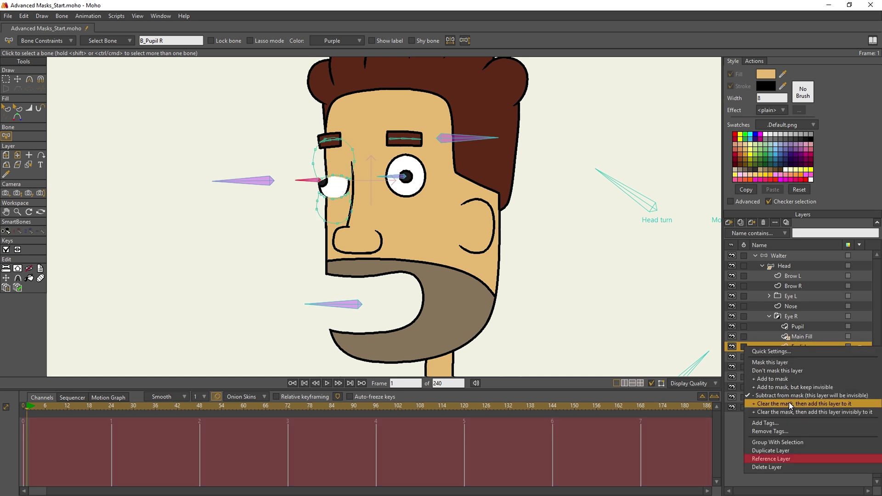
click(786, 459)
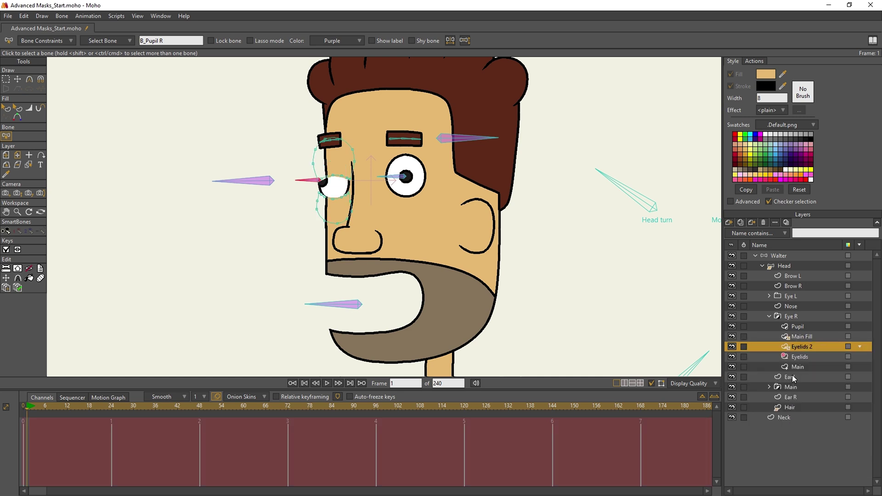
double_click(797, 345)
text(Eyelids Stroke)
key(Return)
drag(796, 343, 797, 325)
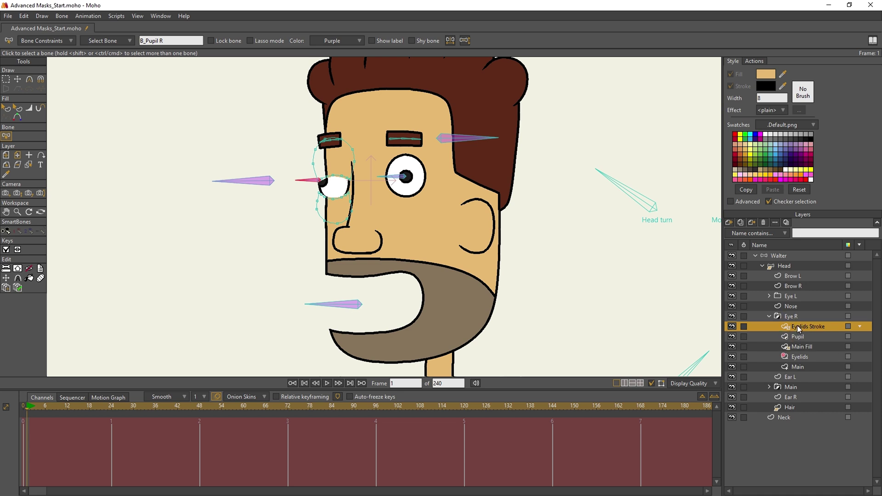
right_click(797, 325)
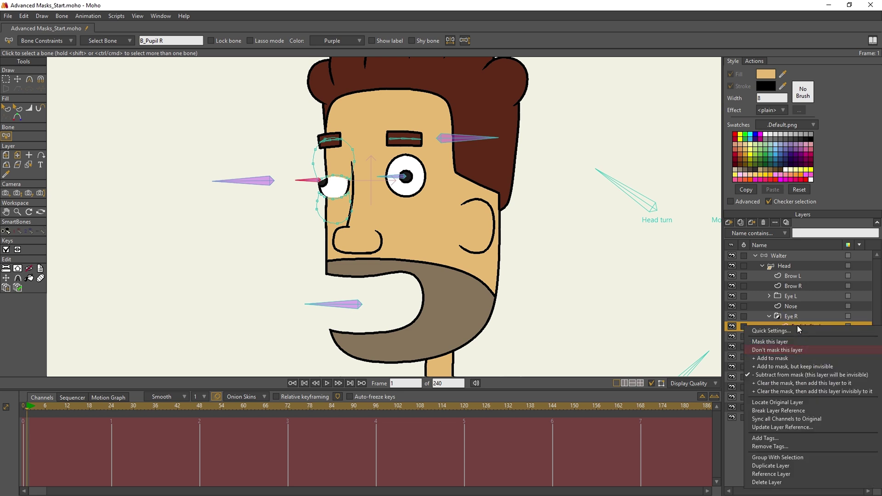
click(796, 350)
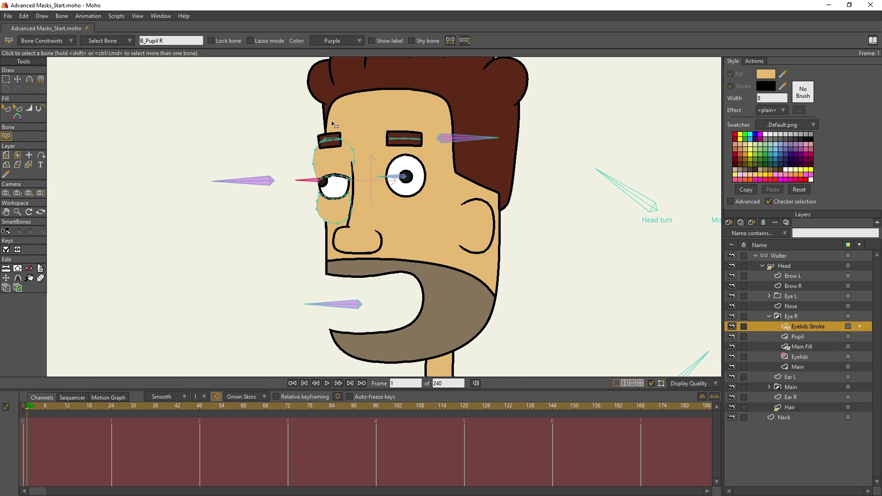
Turn off the fill of the right eyelid shape in the Eyelids Stroke layer, keeping its stroke.
click(6, 108)
click(321, 160)
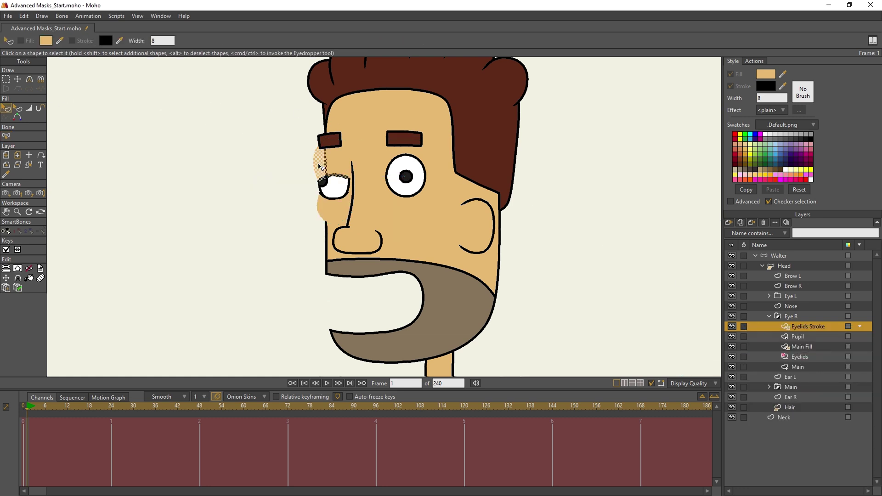
click(730, 74)
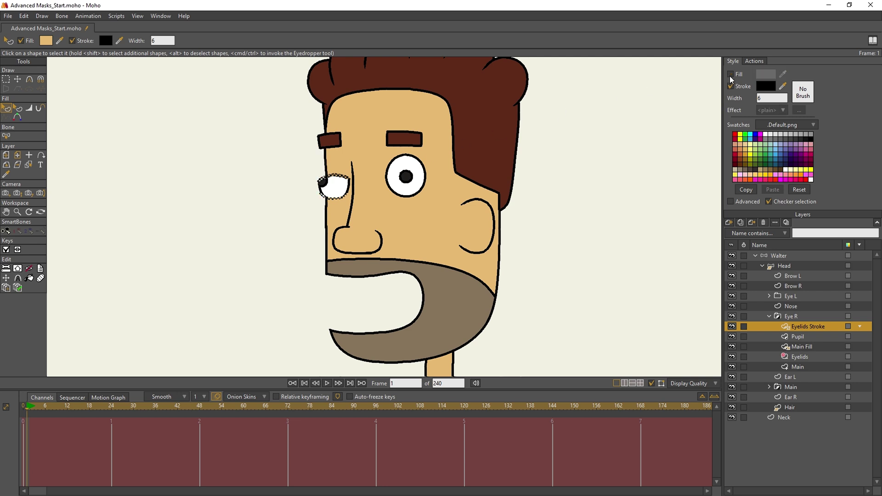
click(711, 82)
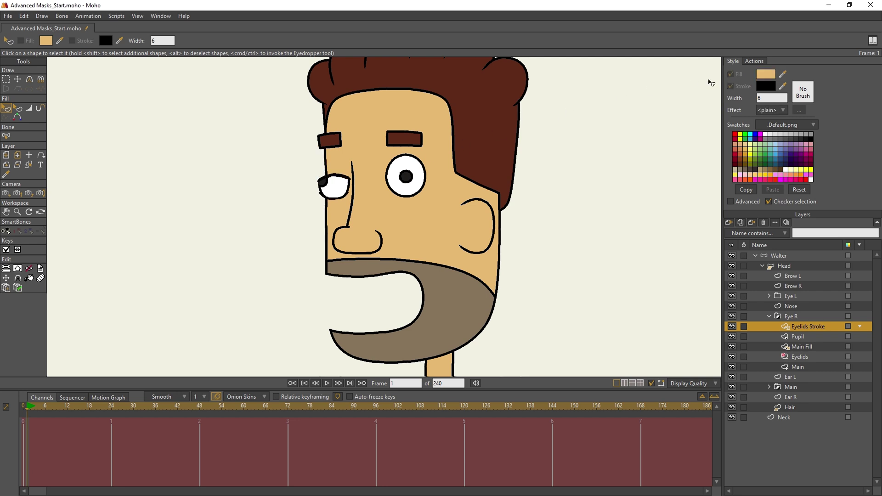
Create a reference of the Eye R group's Main layer named Main Stroke, placed directly above Pupil and set to Mask this layer.
scroll(326, 192, up, 4)
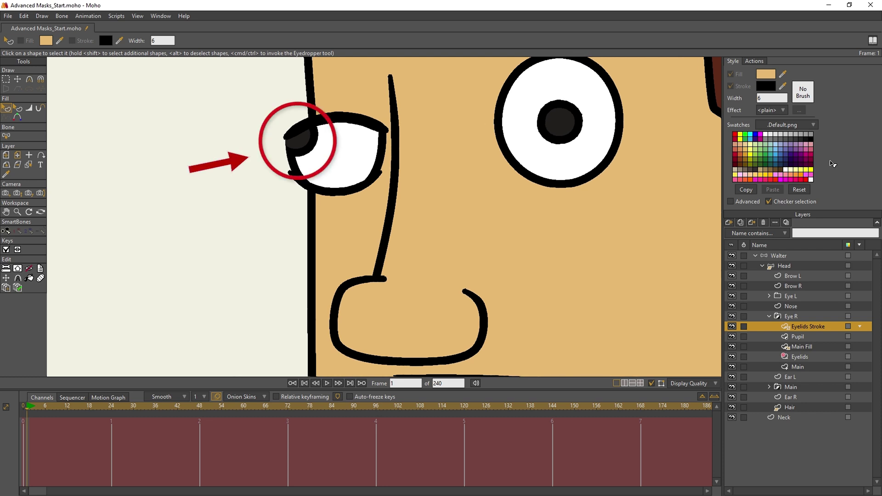
right_click(816, 368)
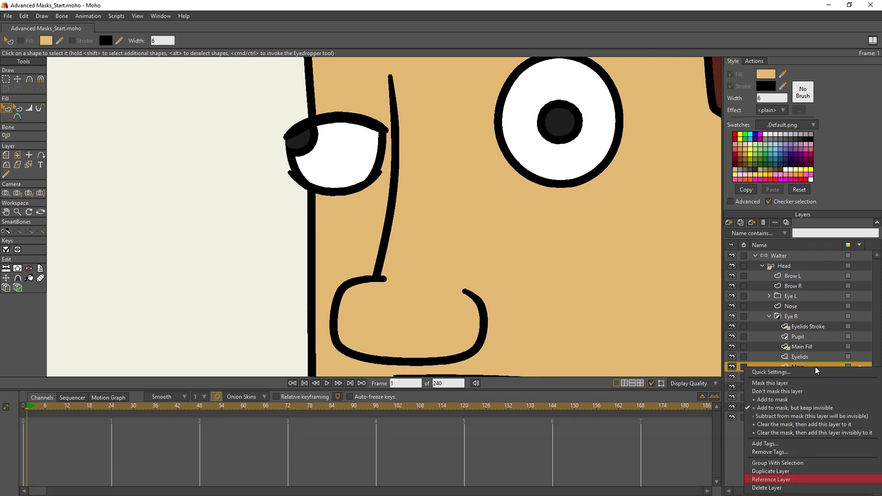
click(801, 471)
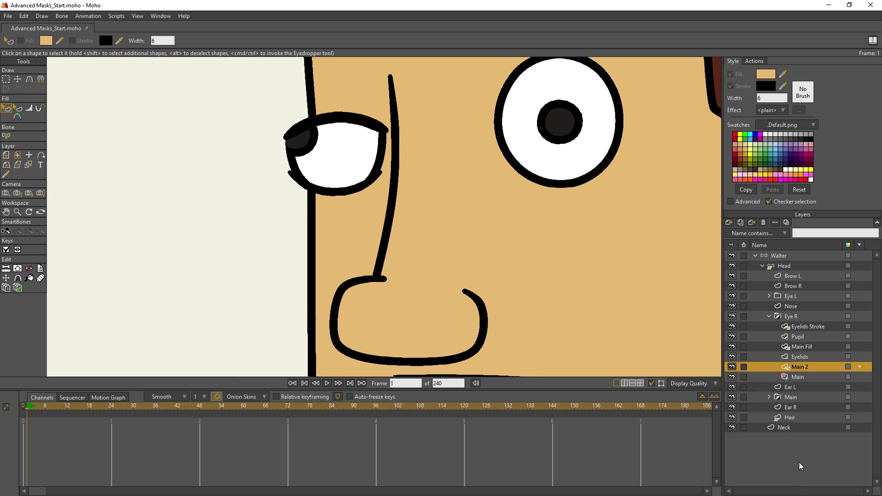
double_click(807, 367)
text(Main Strok)
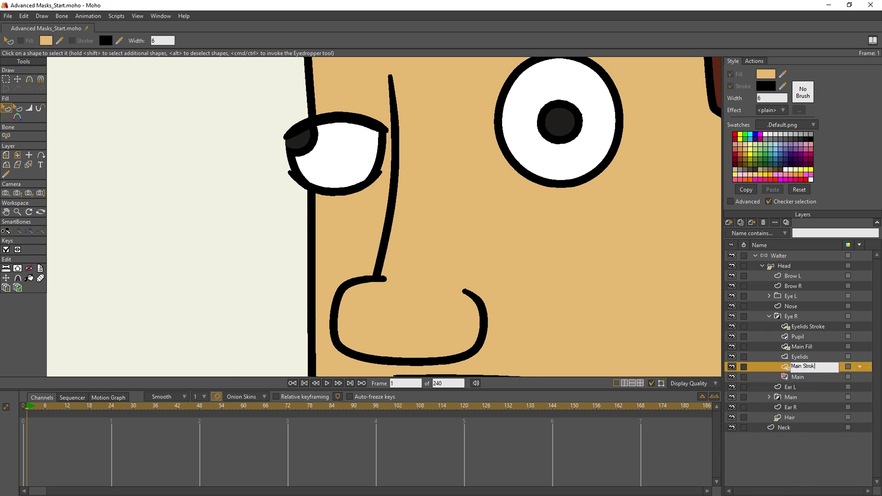
text(e)
key(Return)
drag(809, 371, 809, 338)
right_click(810, 338)
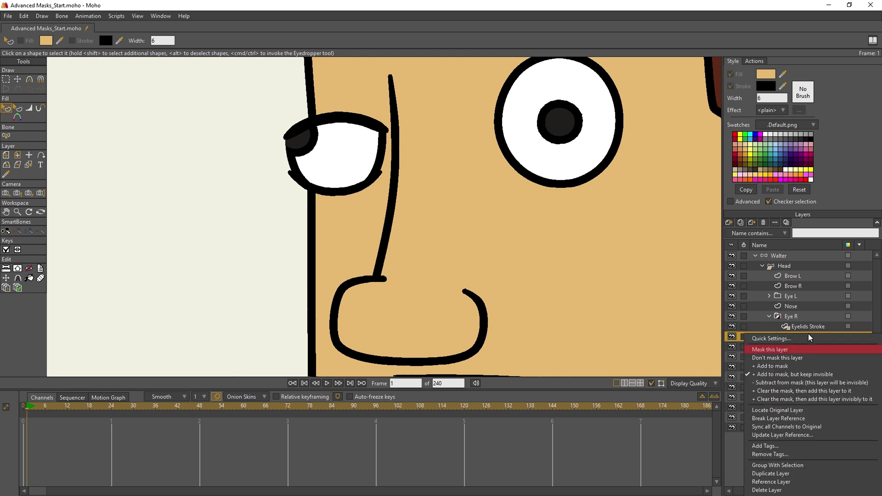
click(808, 352)
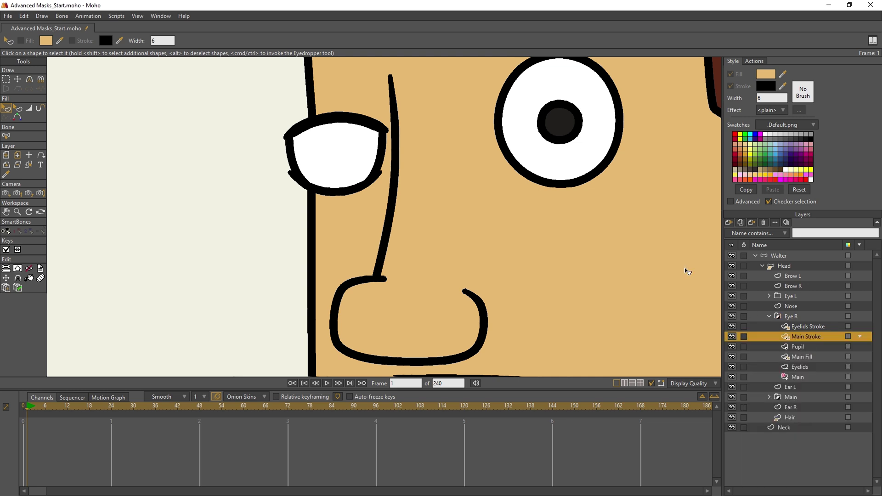
Turn off the fill of the eye shape in the Main Stroke layer, keeping its stroke.
click(373, 157)
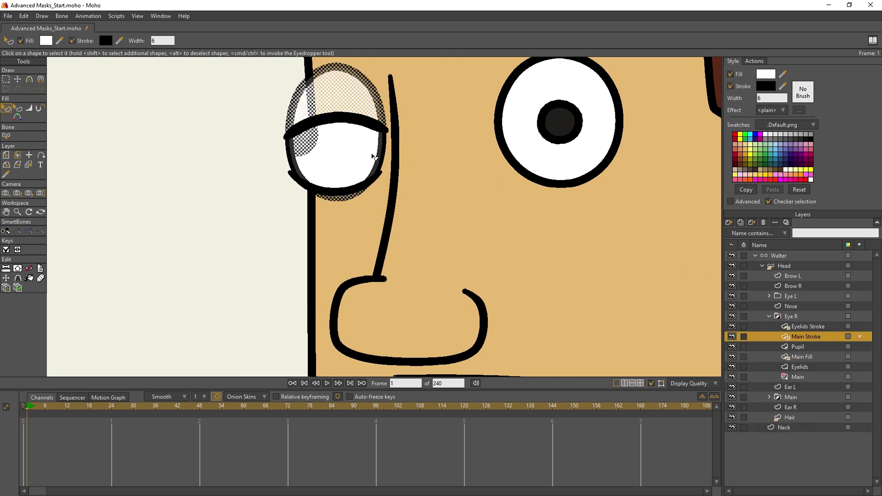
click(731, 74)
click(730, 86)
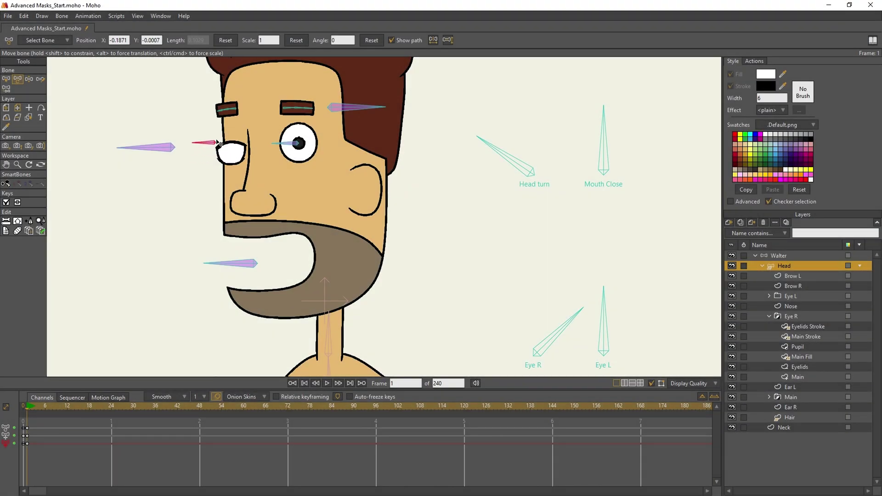
Test the right eye by lowering its pupil bone, partly closing the lids with the Eye R bone, and moving the pupil further inward and down.
drag(219, 143, 221, 150)
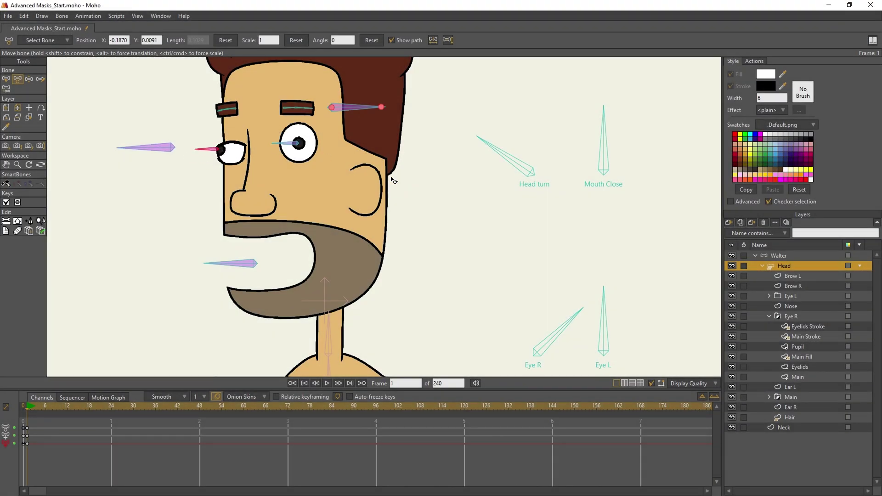
click(574, 321)
drag(576, 323, 589, 340)
drag(215, 149, 235, 164)
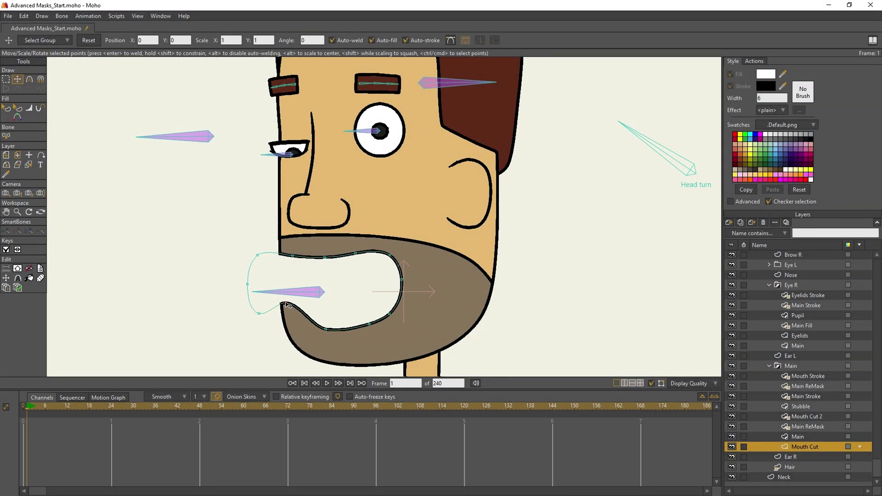
Lower the mouth corner point near the chin in Mouth Cut and the adjacent front face point in the head's Main layer.
drag(286, 304, 284, 320)
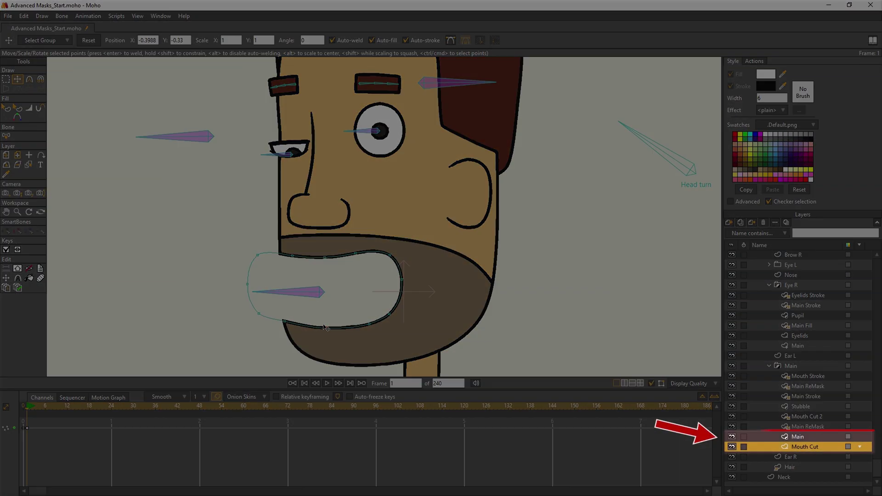
click(325, 328)
click(798, 437)
mouse_move(279, 299)
mouse_down()
mouse_move(257, 293)
mouse_move(306, 295)
mouse_move(280, 308)
mouse_up()
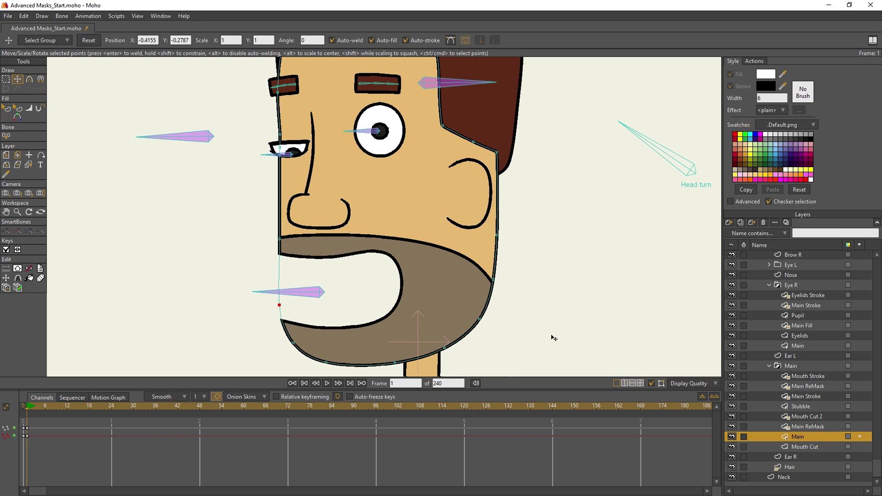
Colour the reference layers Mouth Stroke, both Main ReMask layers, Main Stroke and Mouth Cut 2 in the head's Main group Coral.
click(800, 426)
ctrl+click(801, 416)
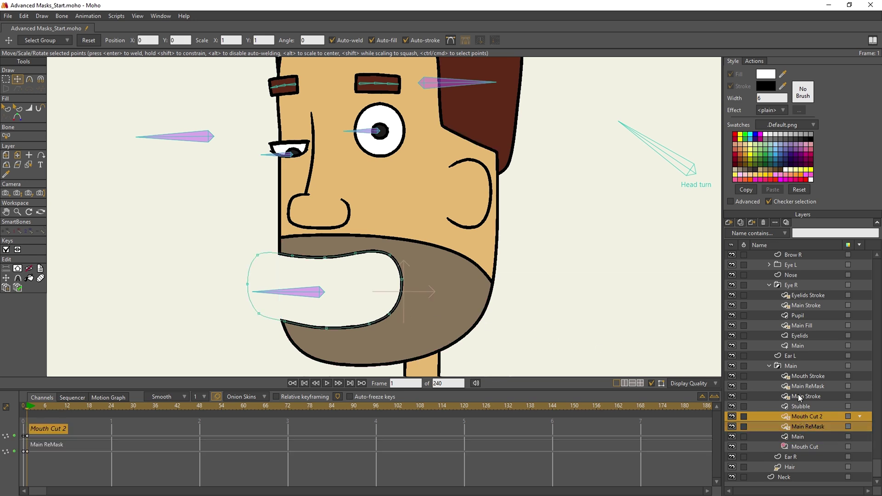
ctrl+click(799, 396)
ctrl+click(799, 385)
ctrl+click(798, 376)
click(848, 376)
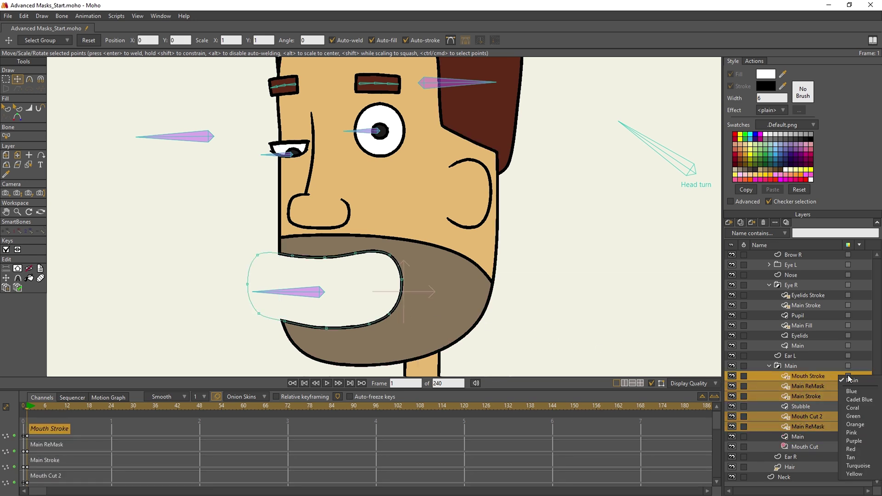
click(853, 406)
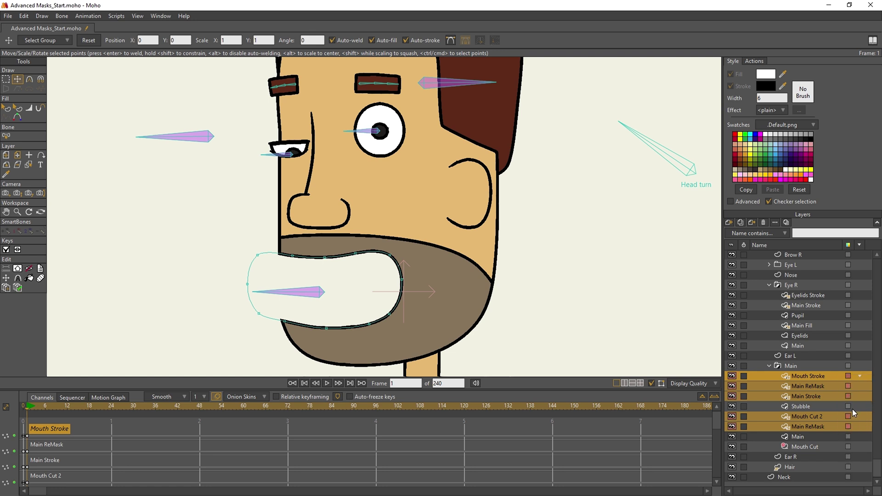
Change the layer colour of both Main ReMask layers to Yellow and select the head's Main group.
click(830, 426)
ctrl+click(826, 387)
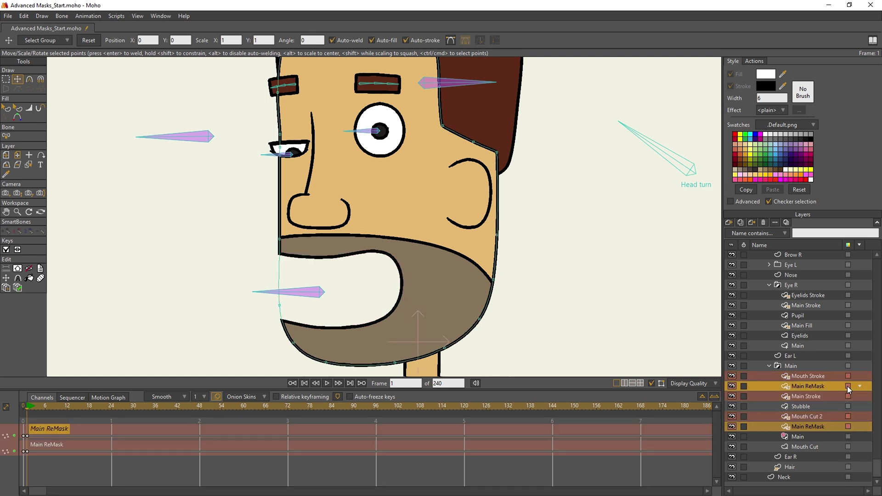
click(847, 386)
click(848, 486)
click(812, 365)
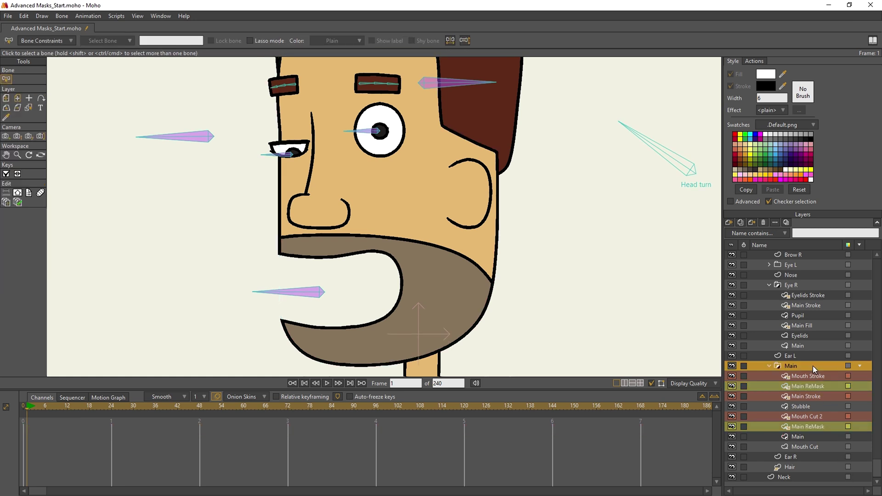